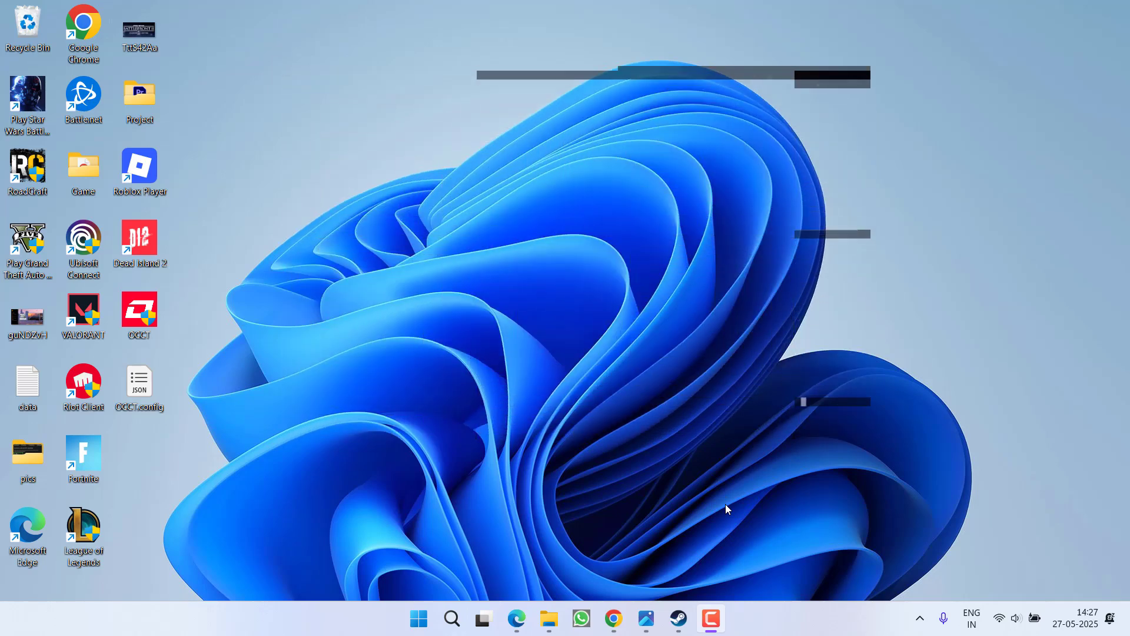
# - In Windows Settings, go to System > Display > Graphics default settings to view hardware-accelerated GPU scheduling
pyautogui.click(463, 231)
pyautogui.press('super+i')
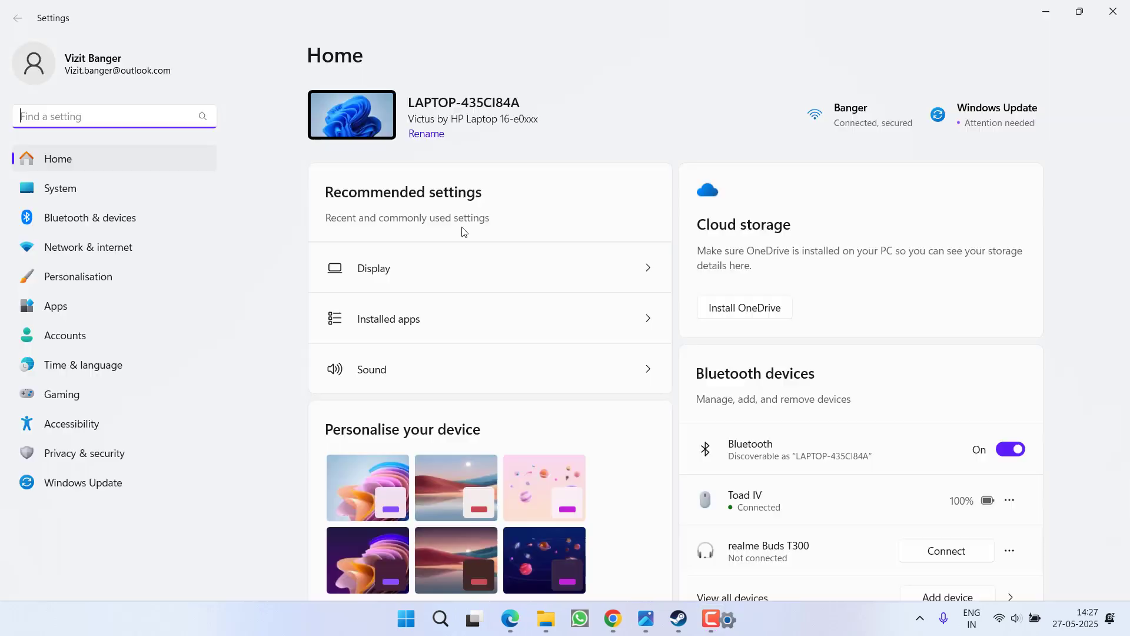
pyautogui.click(56, 193)
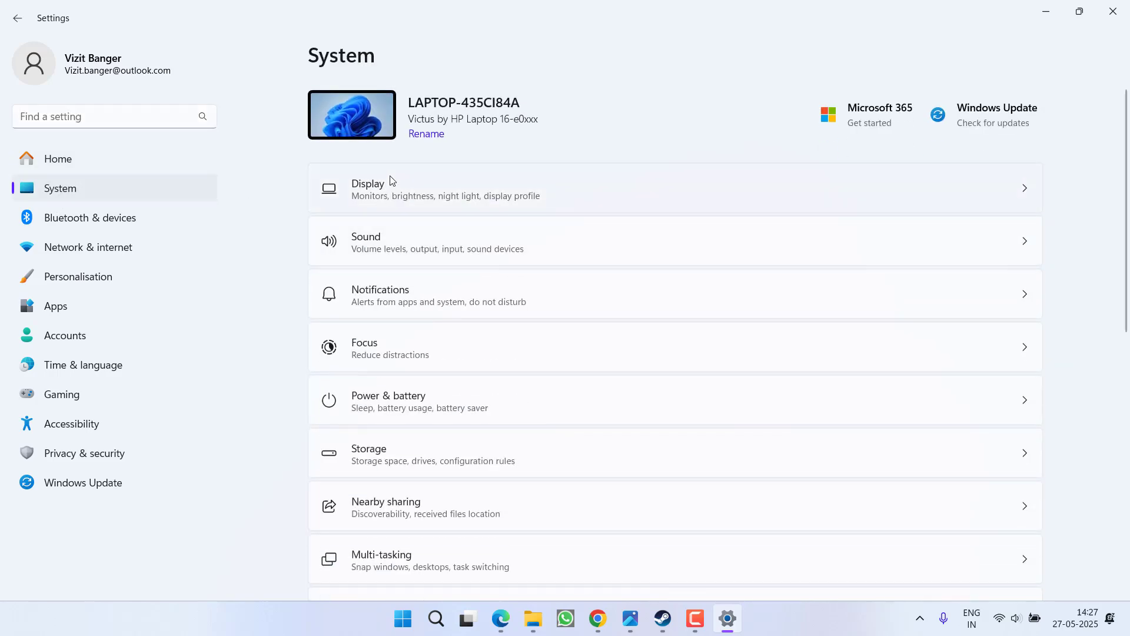
pyautogui.click(387, 186)
pyautogui.scroll(-5, 461, 293)
pyautogui.click(405, 352)
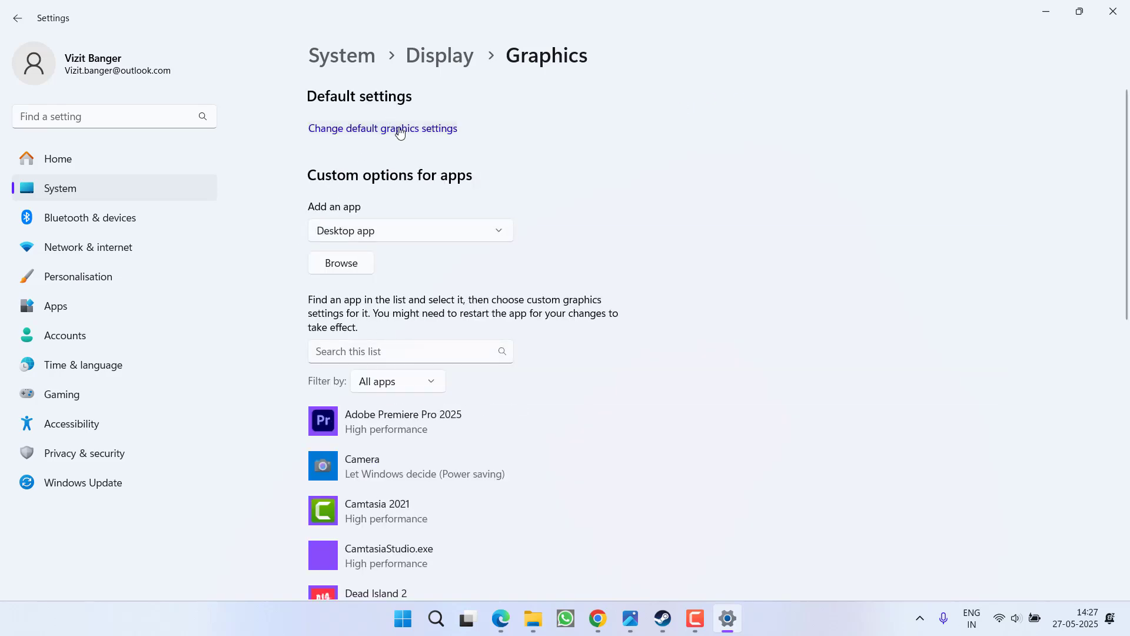
pyautogui.click(399, 129)
pyautogui.moveTo(635, 614)
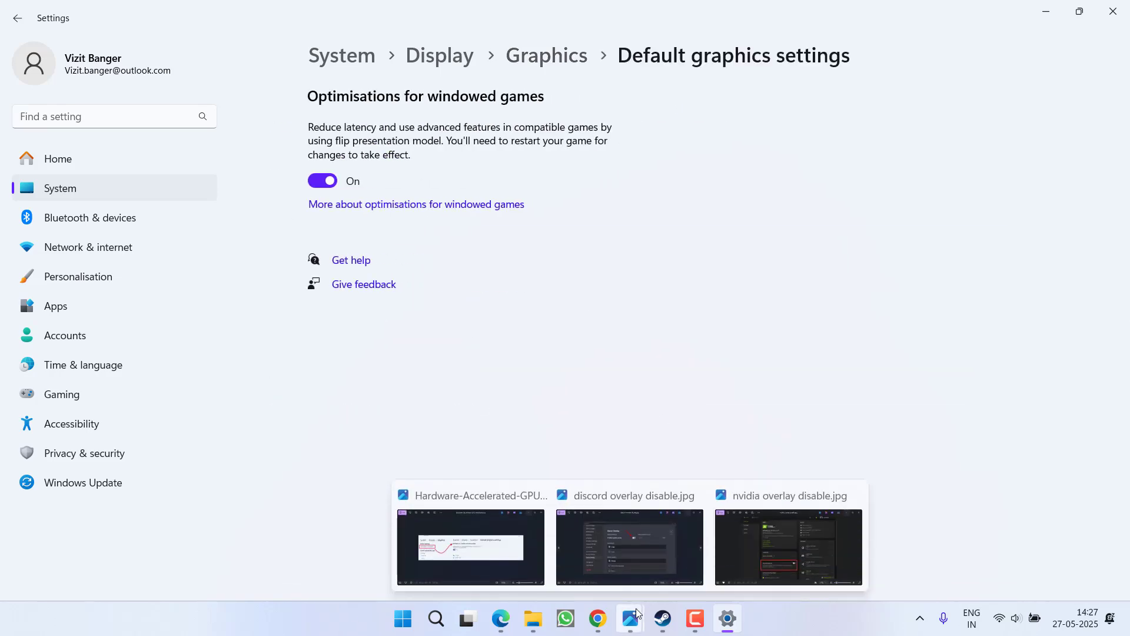
pyautogui.click(474, 549)
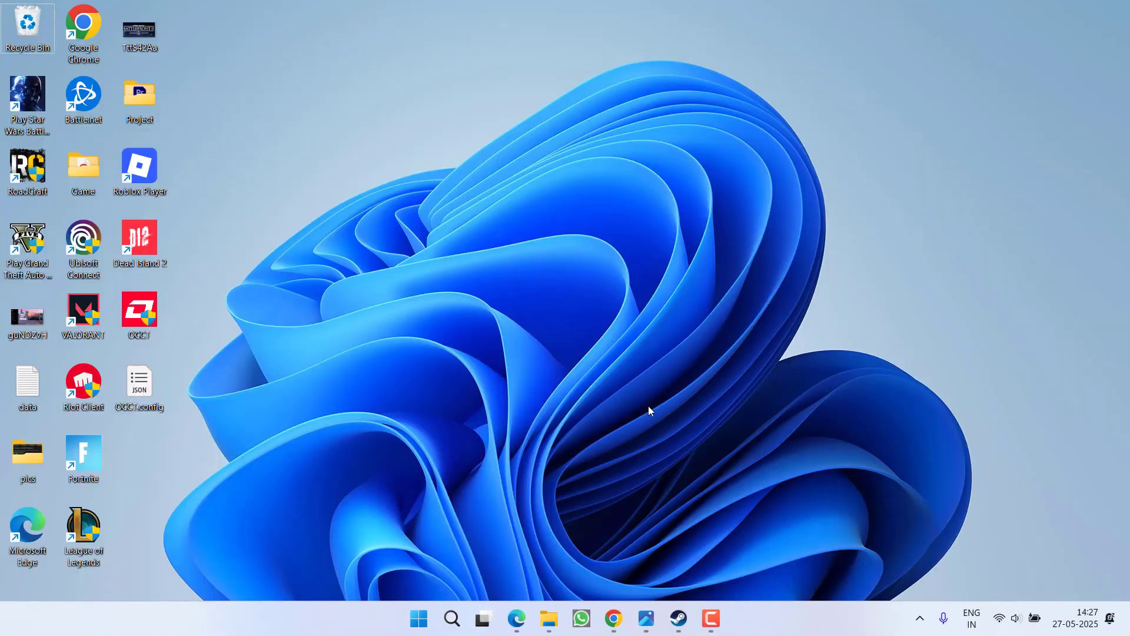
# - Switch off the EA app's in-game overlay under Settings > Application and confirm Turn Off
pyautogui.click(920, 621)
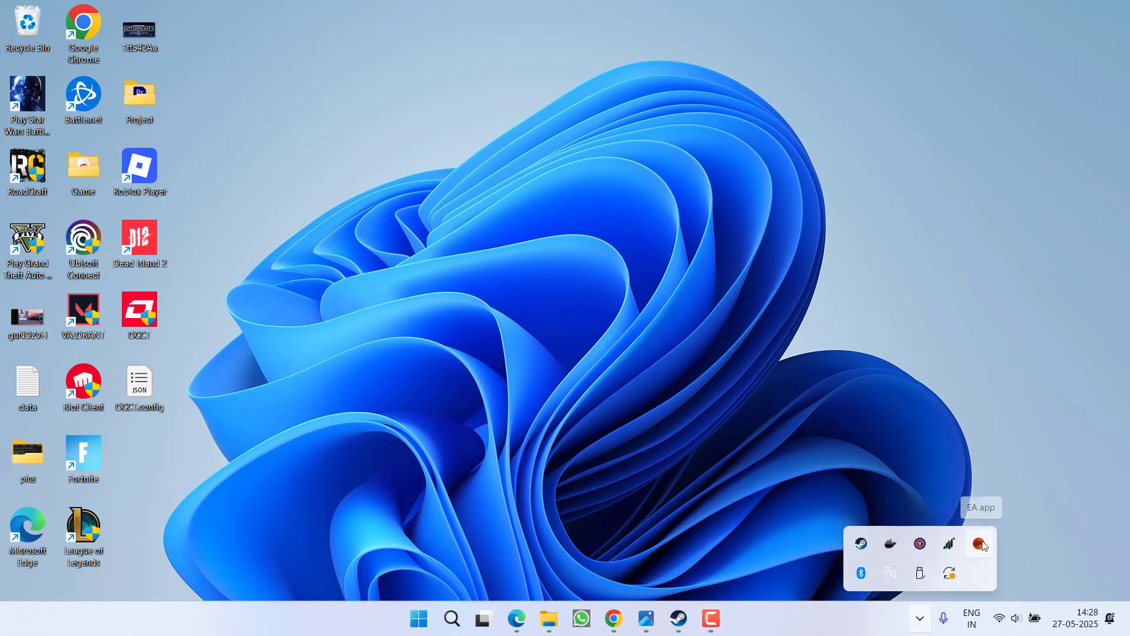
pyautogui.click(979, 543)
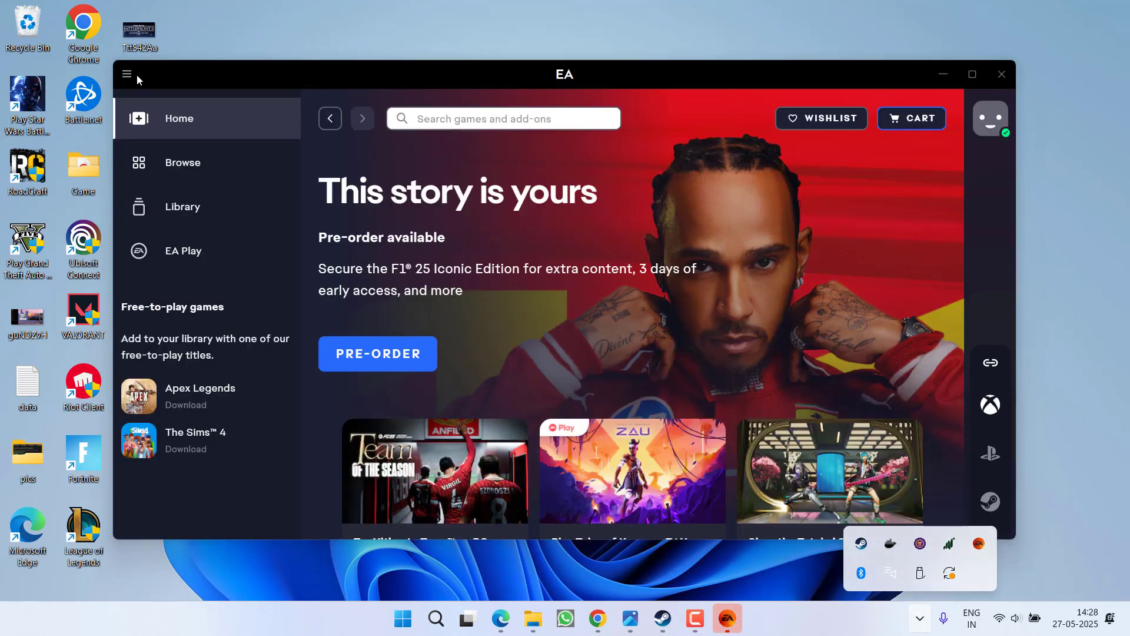
pyautogui.click(129, 75)
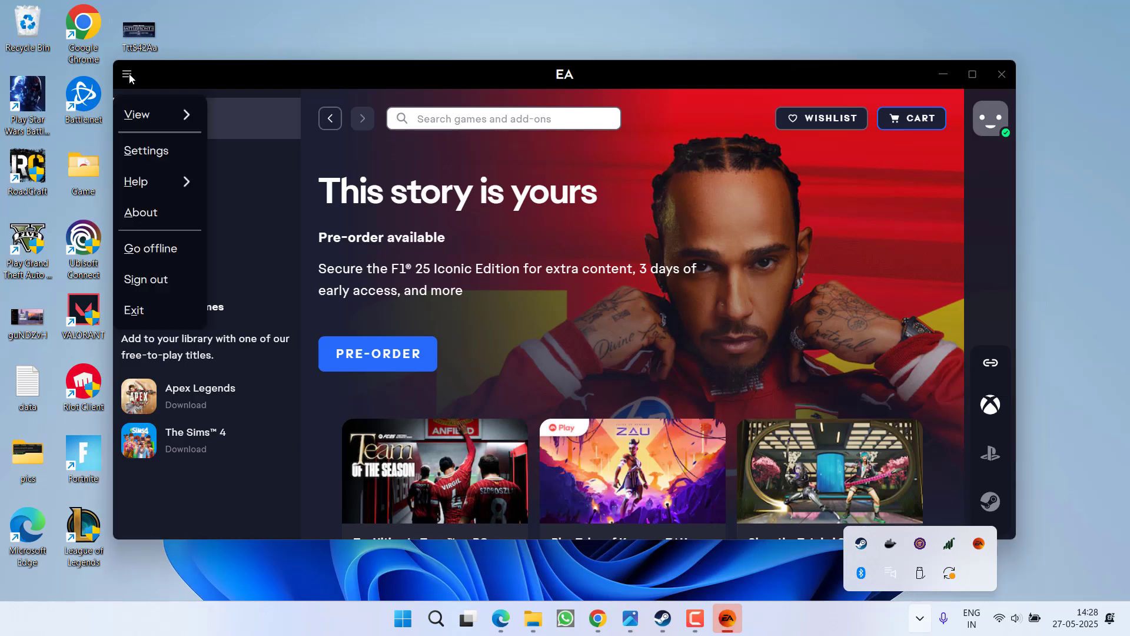
pyautogui.click(147, 151)
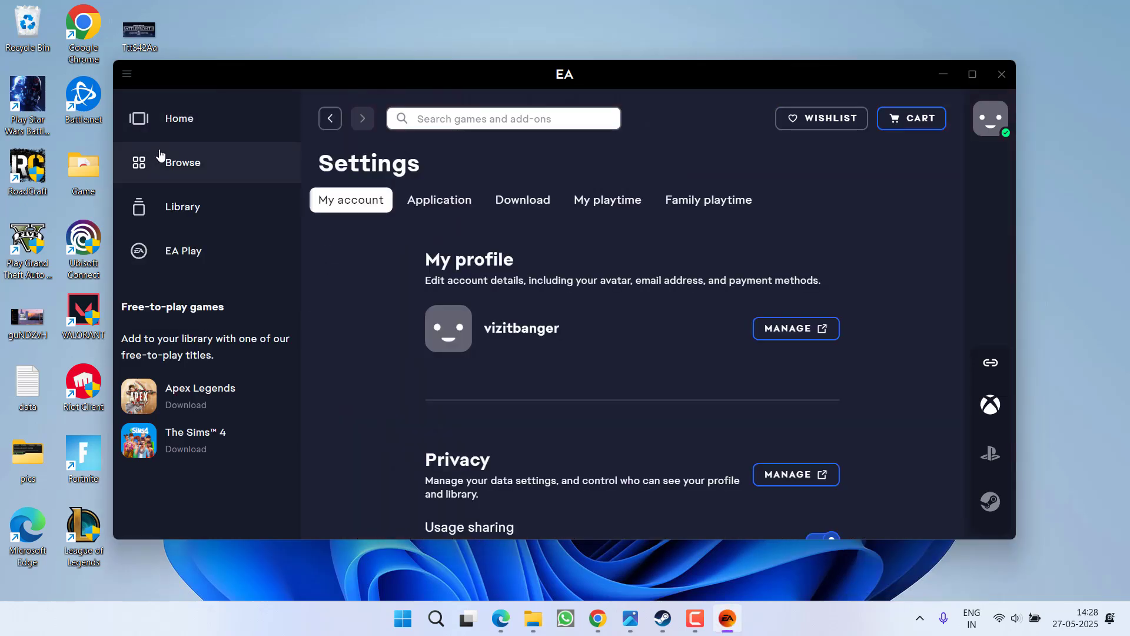
pyautogui.click(442, 203)
pyautogui.scroll(-10, 542, 407)
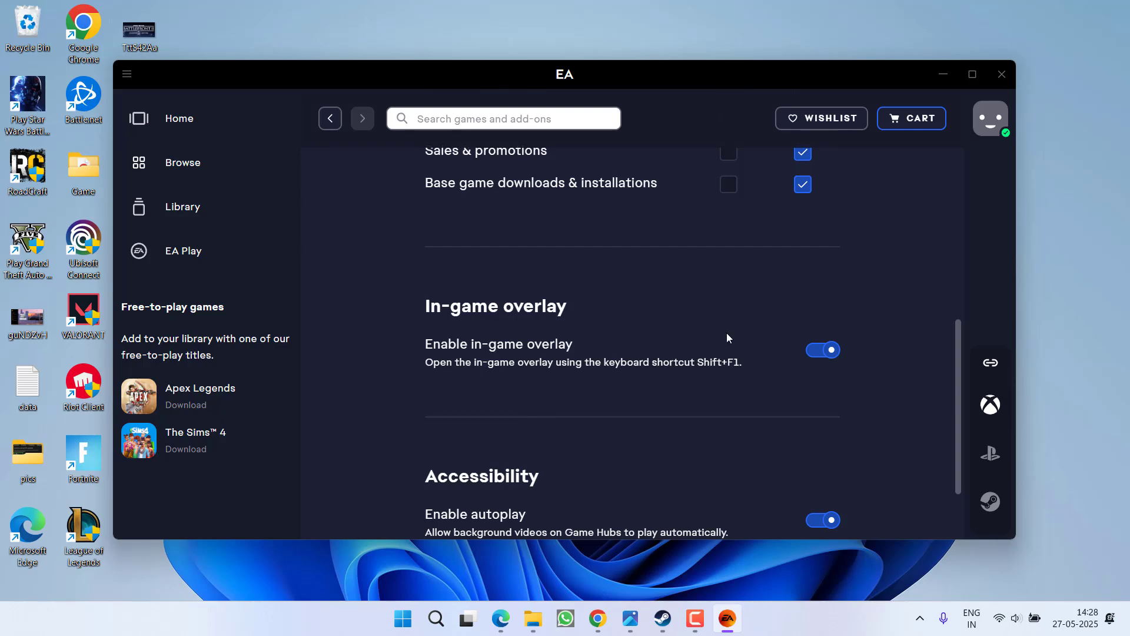
pyautogui.click(821, 351)
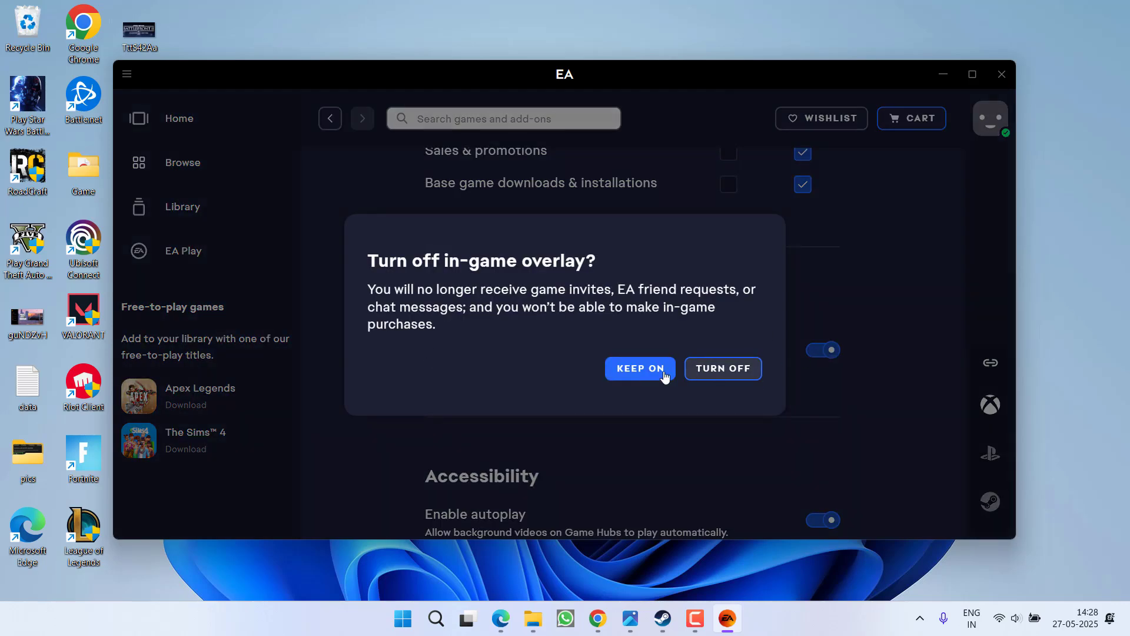
pyautogui.click(725, 366)
pyautogui.click(1003, 74)
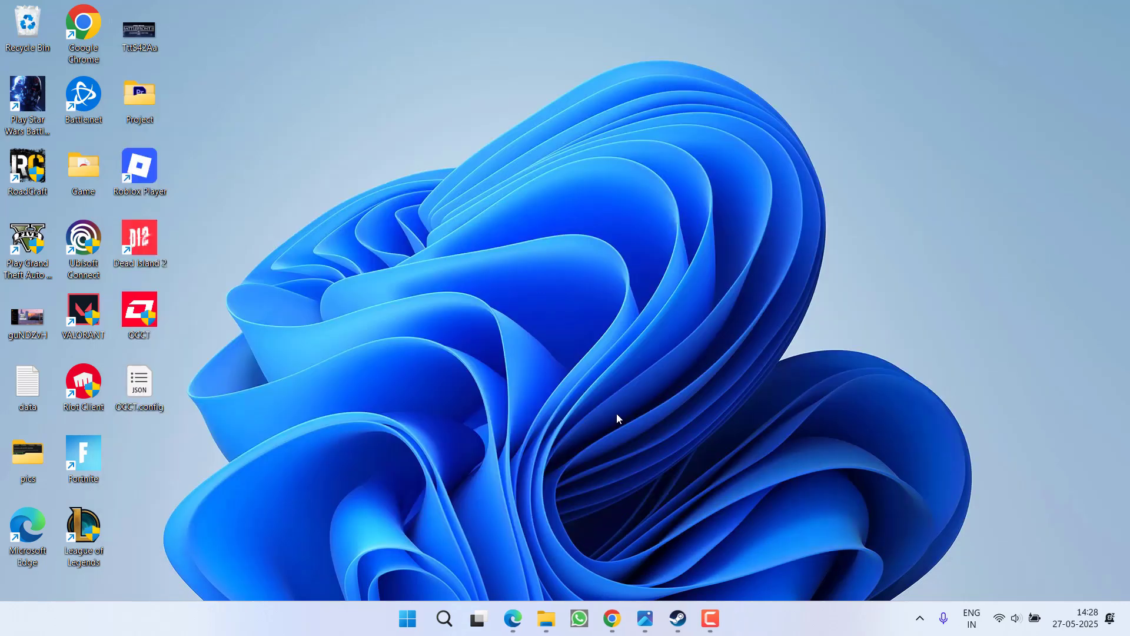
pyautogui.moveTo(635, 627)
pyautogui.click(558, 543)
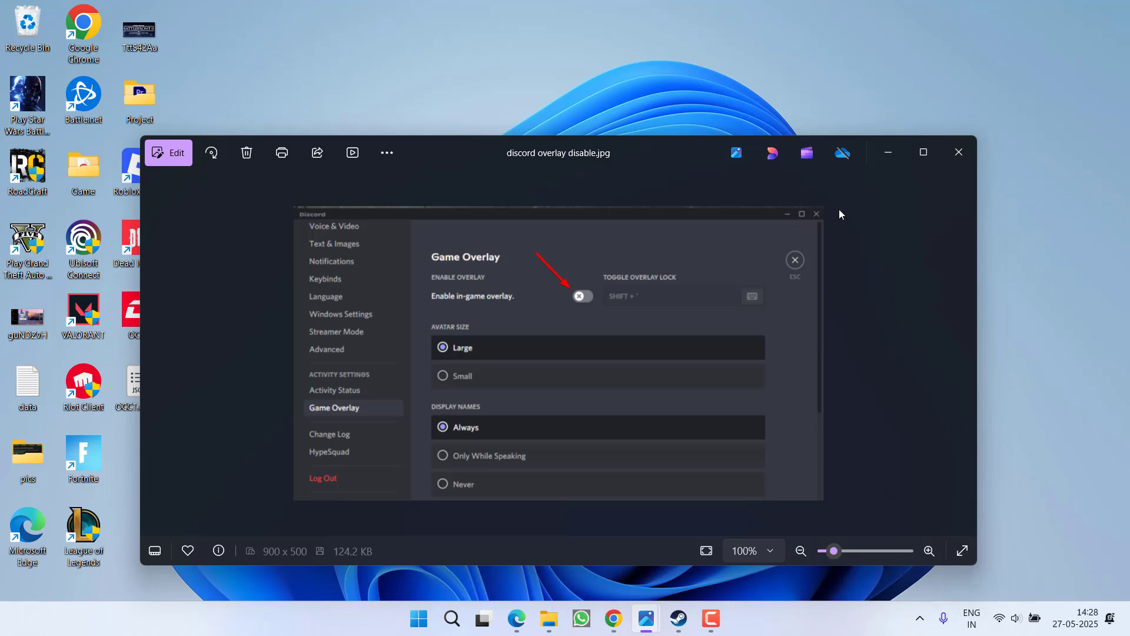
pyautogui.click(959, 152)
pyautogui.moveTo(646, 617)
pyautogui.click(647, 556)
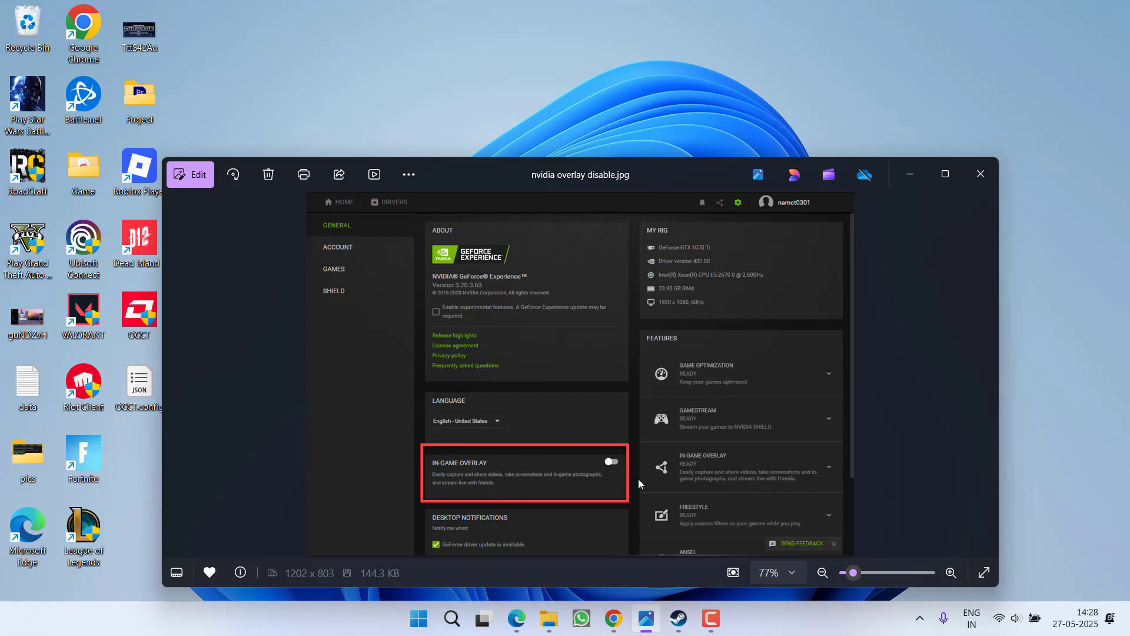
pyautogui.click(980, 174)
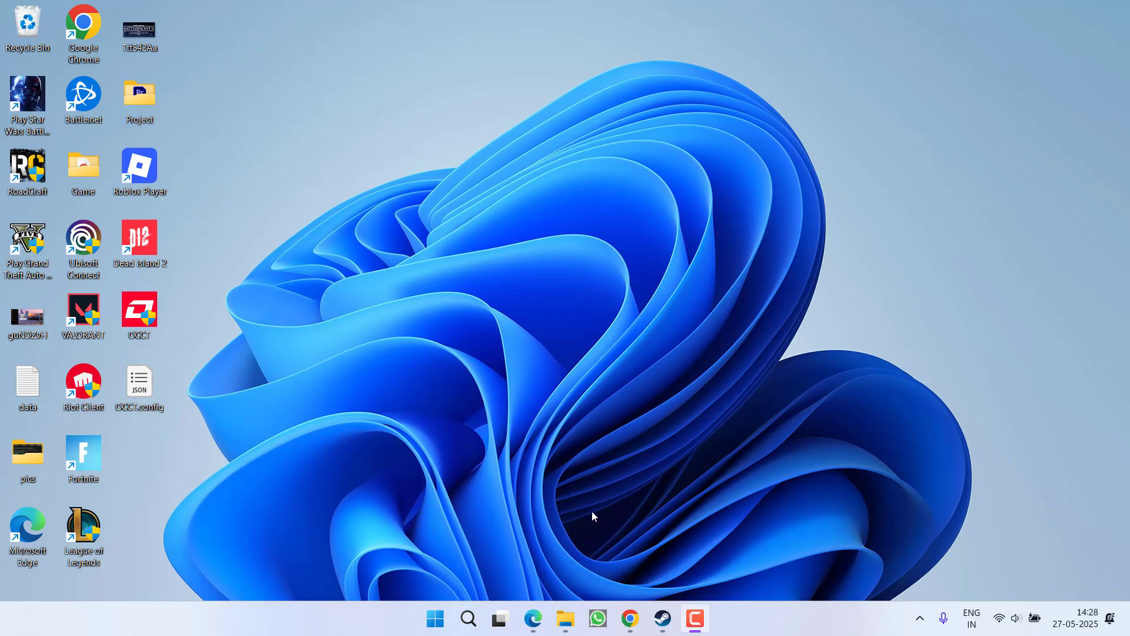
# - Run the GeForce driver search on NVIDIA's drivers page in Chrome
pyautogui.moveTo(634, 615)
pyautogui.click(677, 561)
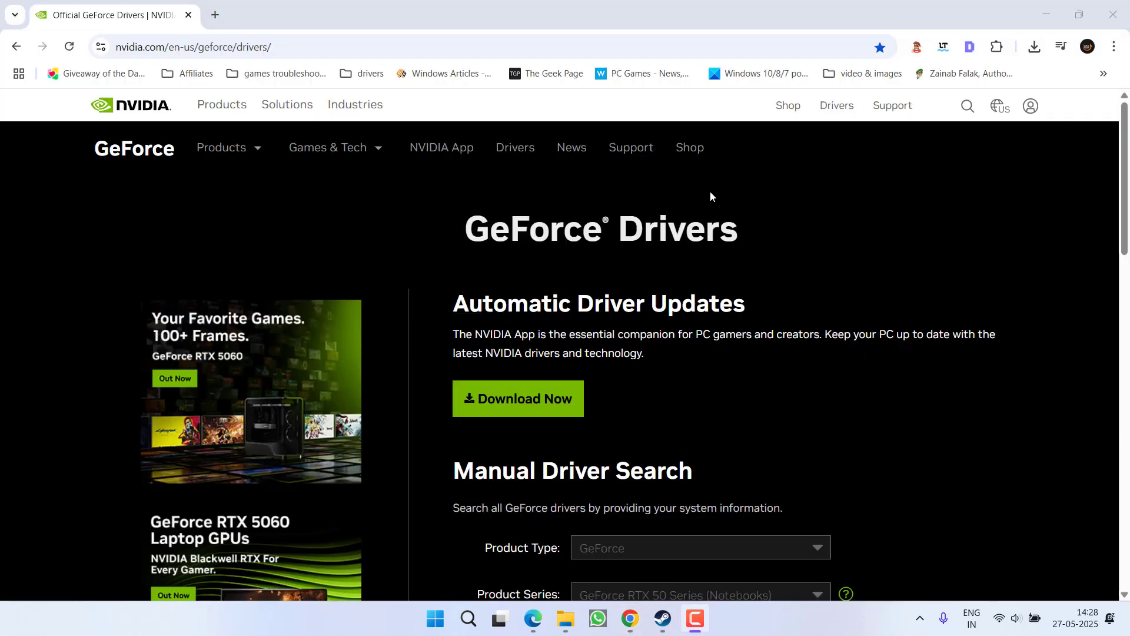
pyautogui.scroll(-4, 475, 294)
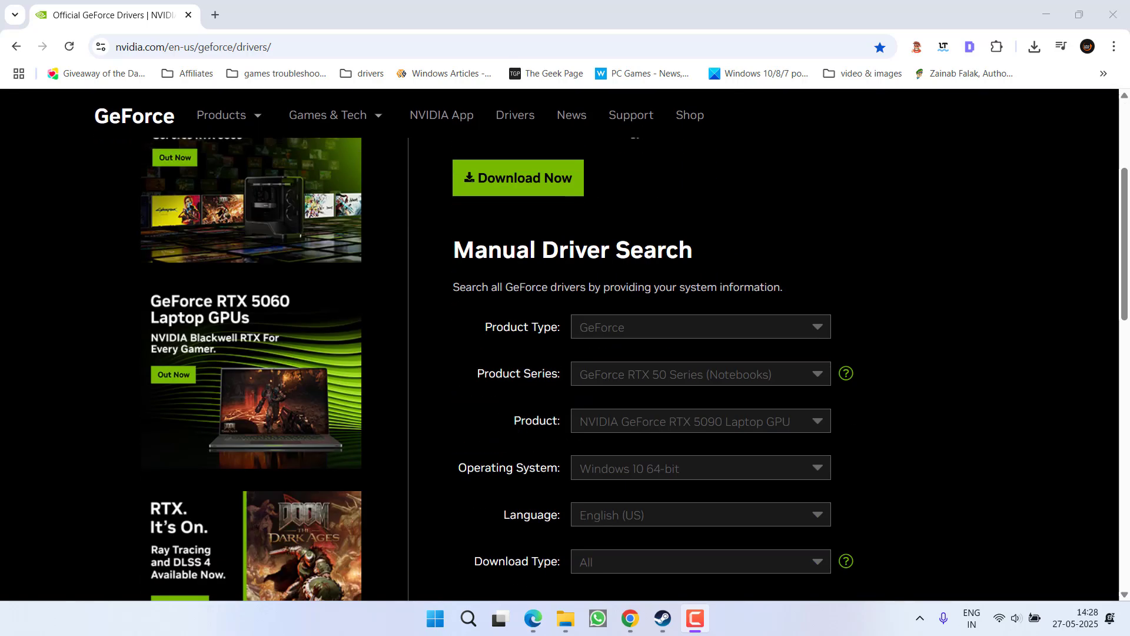
pyautogui.scroll(-5, 708, 352)
pyautogui.click(762, 360)
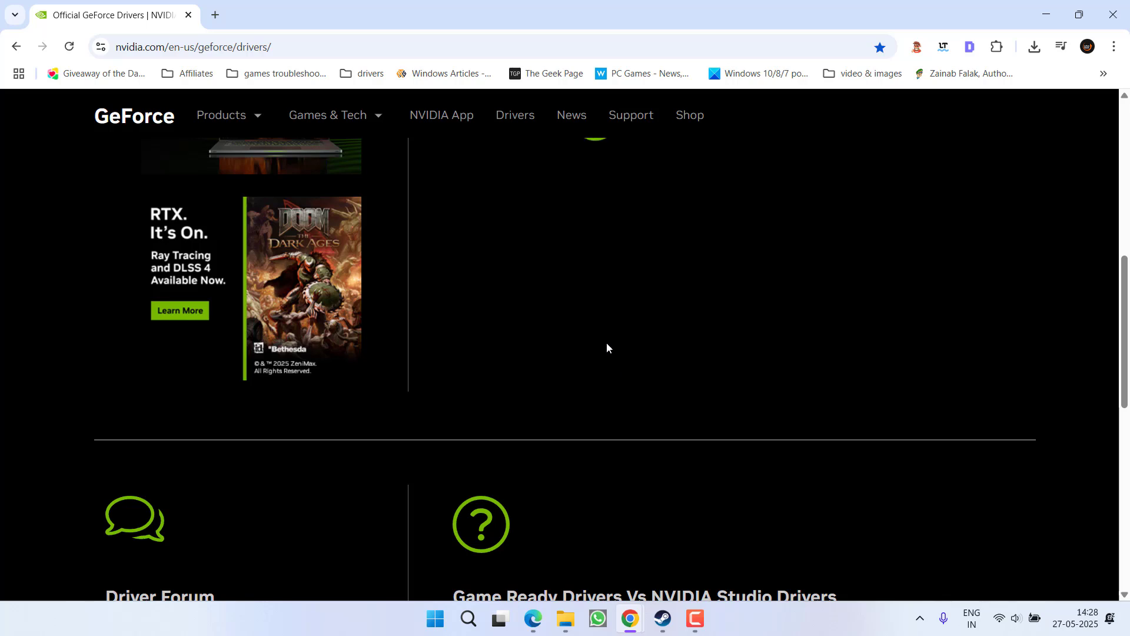
# - Highlight the 576.28 Game Ready driver in the results and minimise Chrome
pyautogui.scroll(-3, 594, 333)
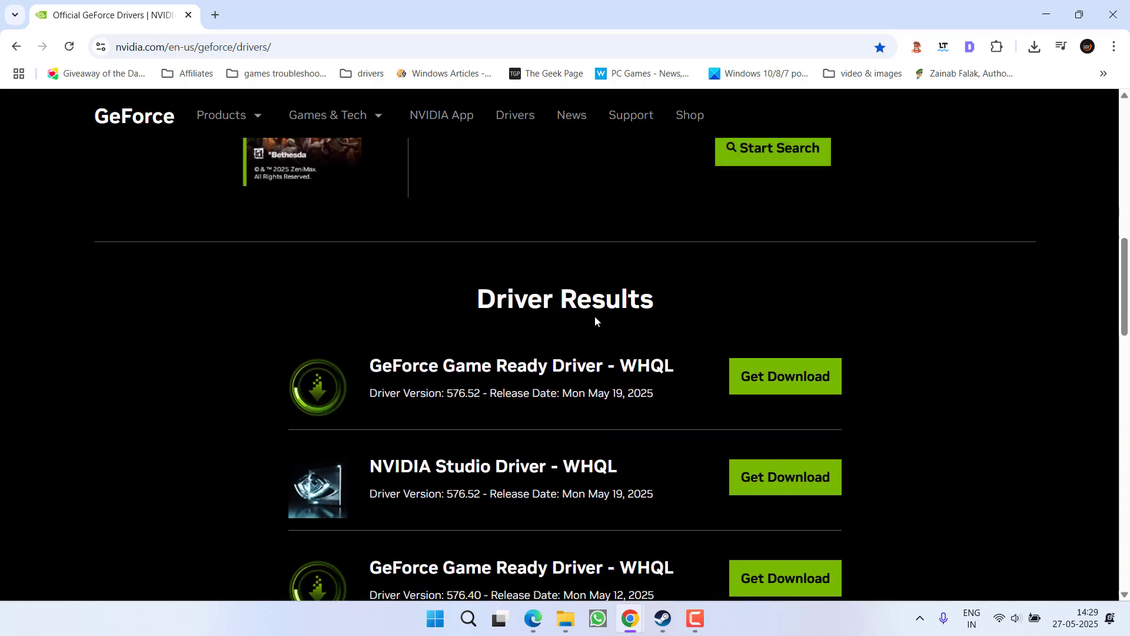
pyautogui.scroll(-1, 594, 316)
pyautogui.scroll(-3, 595, 321)
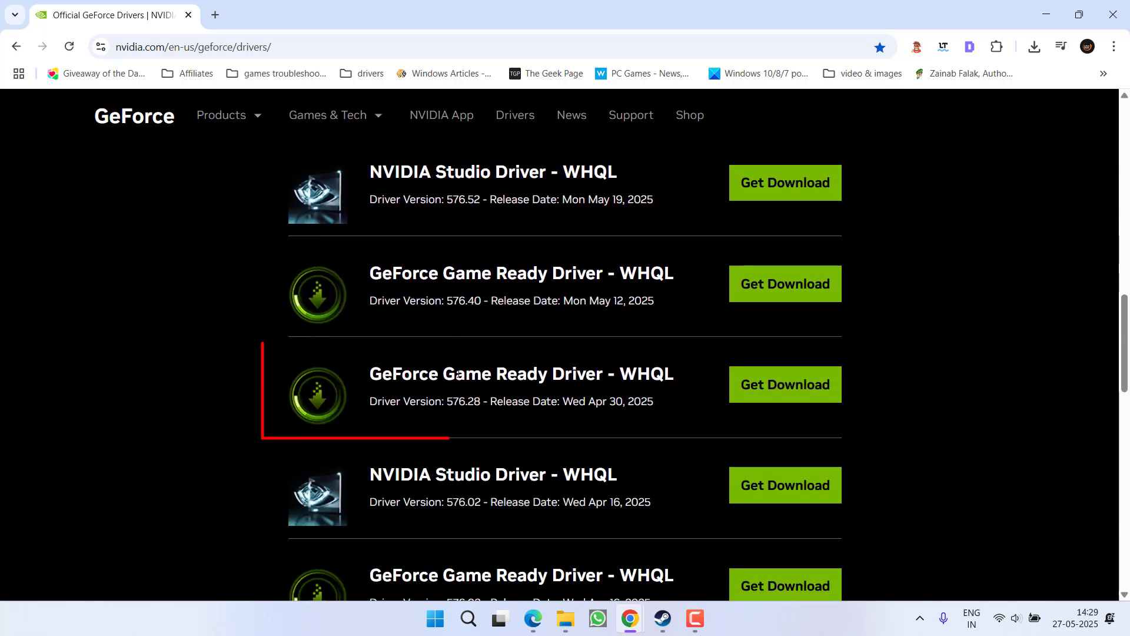
pyautogui.moveTo(444, 401); pyautogui.dragTo(474, 401)
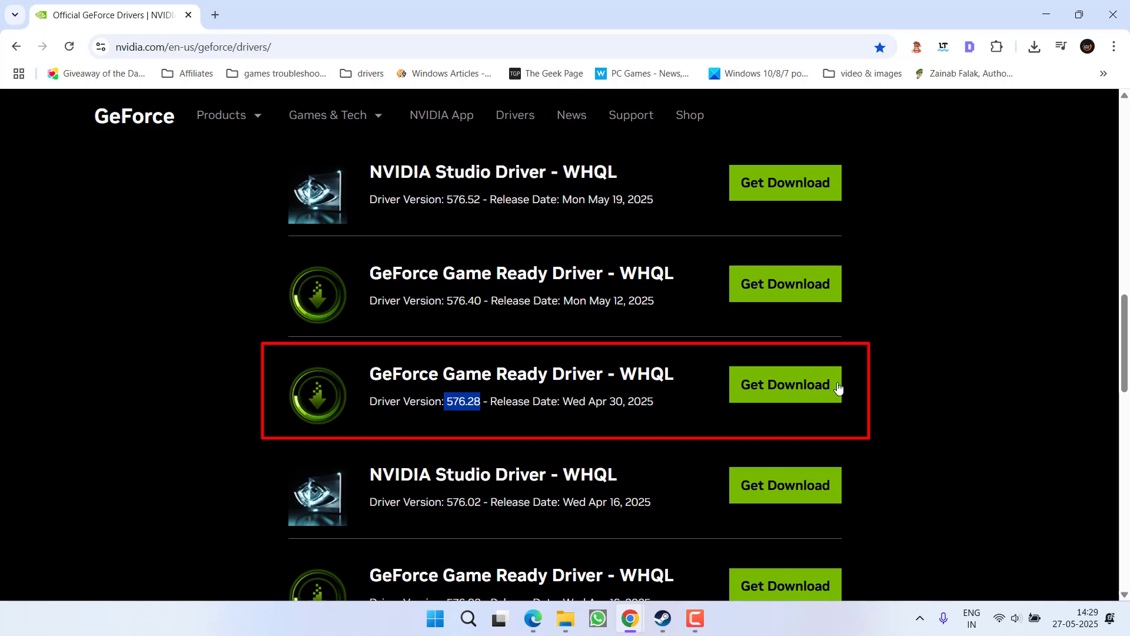
pyautogui.click(1045, 14)
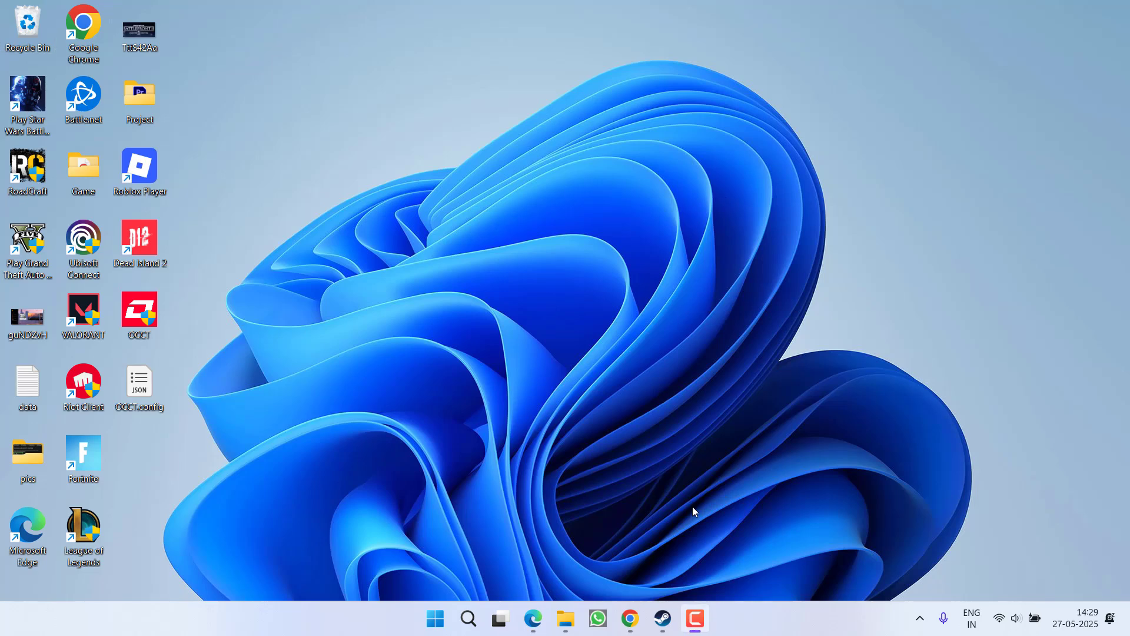
# - Replace Stumble Guys' Steam launch options with -dx11 and close its Properties window
pyautogui.click(663, 618)
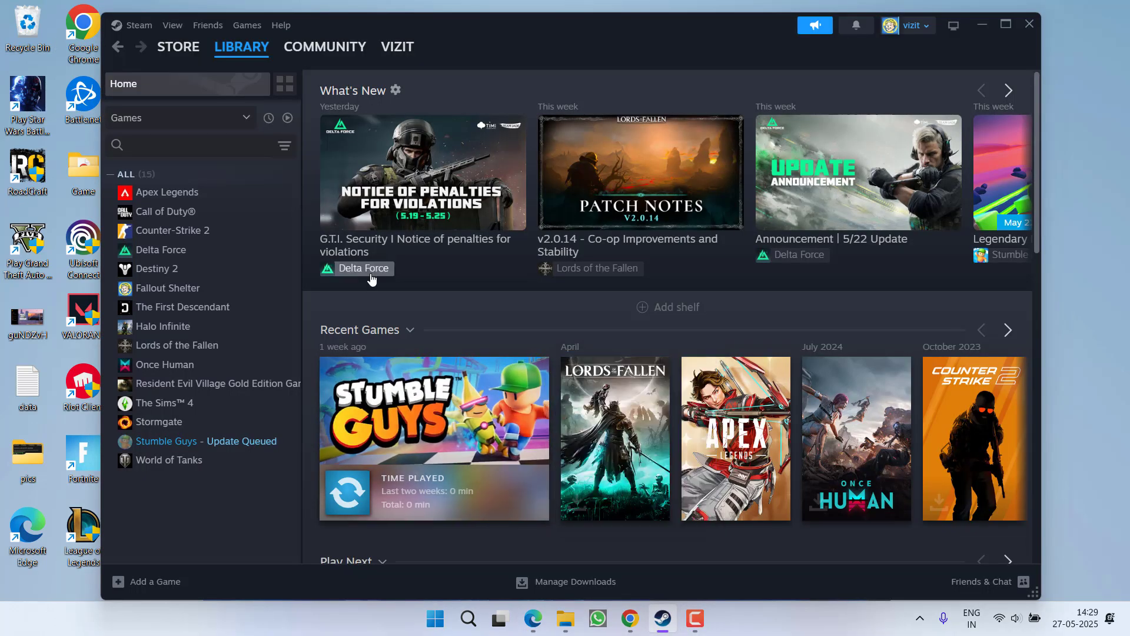
pyautogui.rightClick(175, 439)
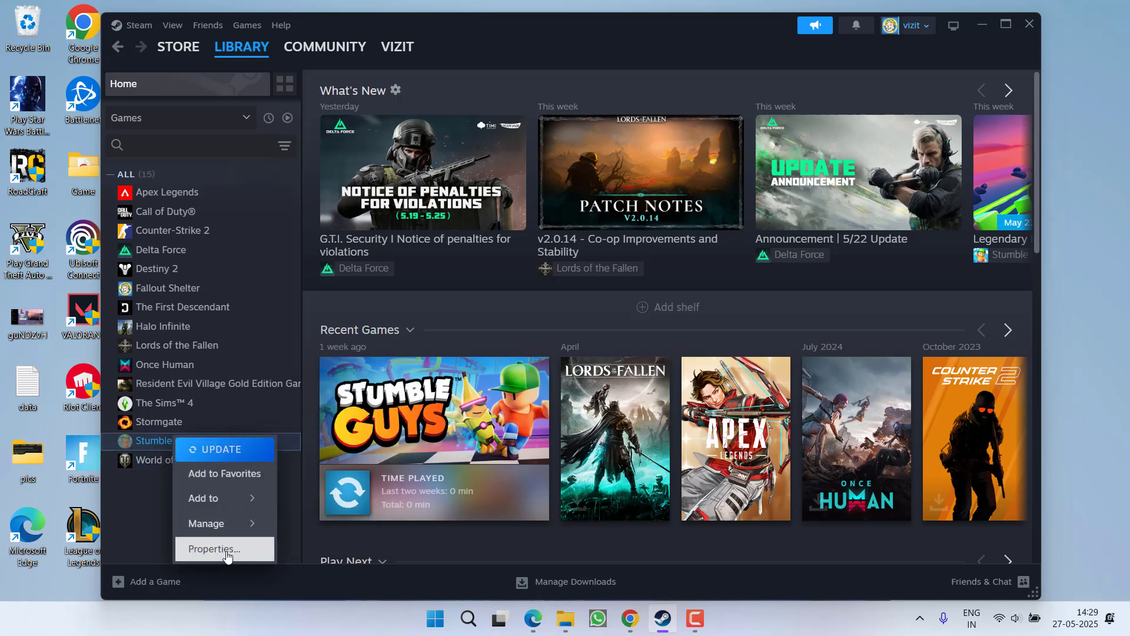
pyautogui.click(228, 549)
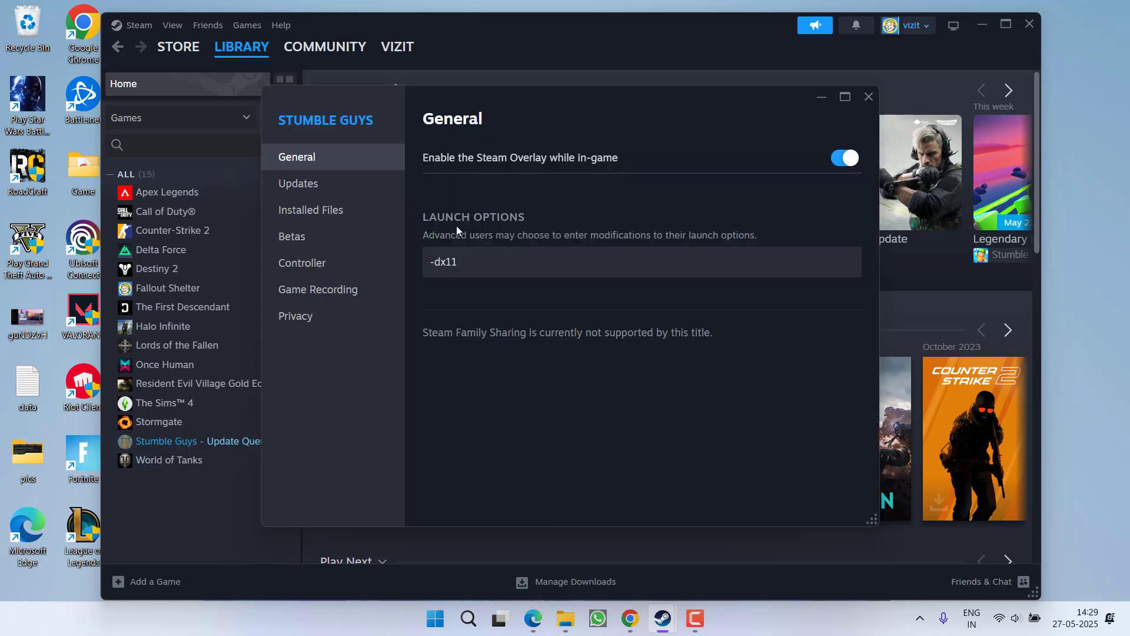
pyautogui.tripleClick(448, 262)
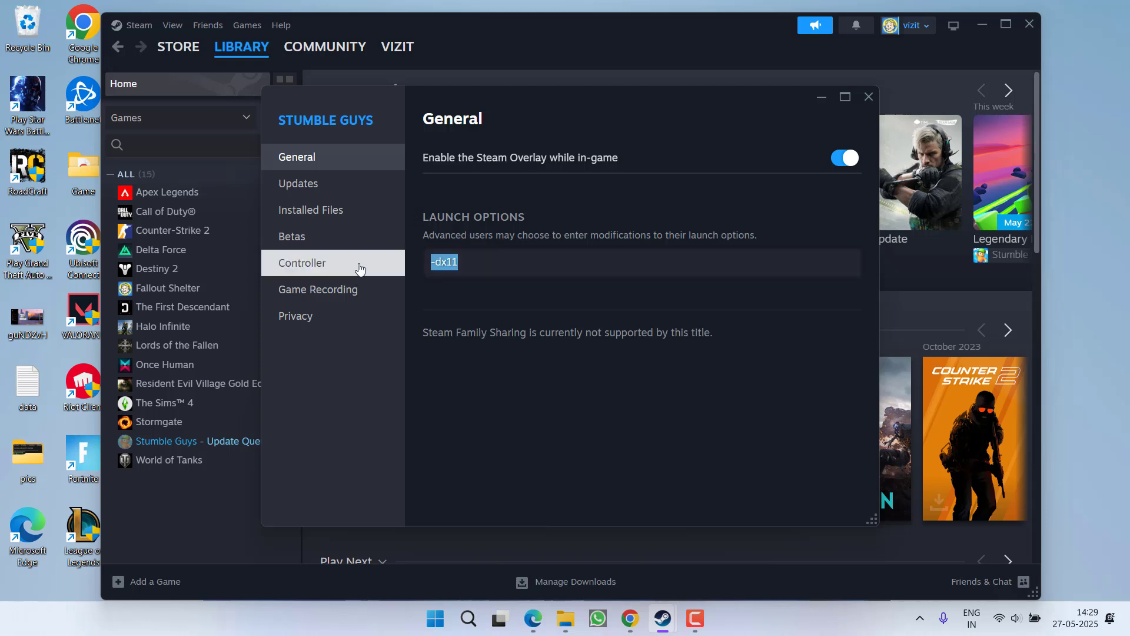
pyautogui.press('BackSpace')
pyautogui.click(868, 96)
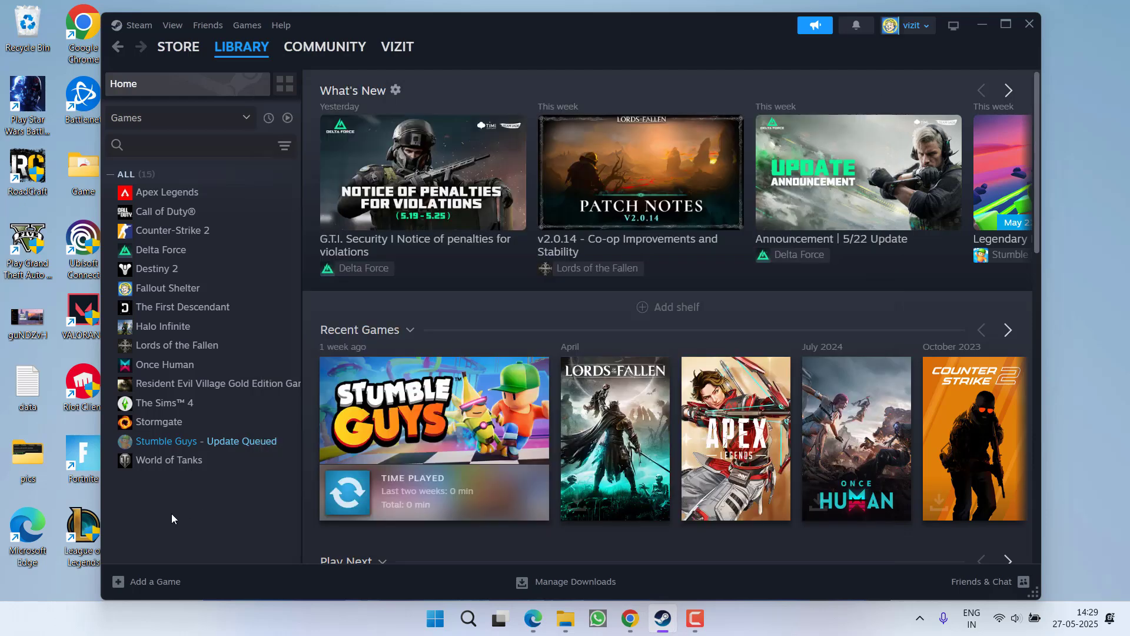
# - Browse to starwarsbattlefrontii.exe in Add a Non-Steam Game so it appears ticked
pyautogui.click(147, 584)
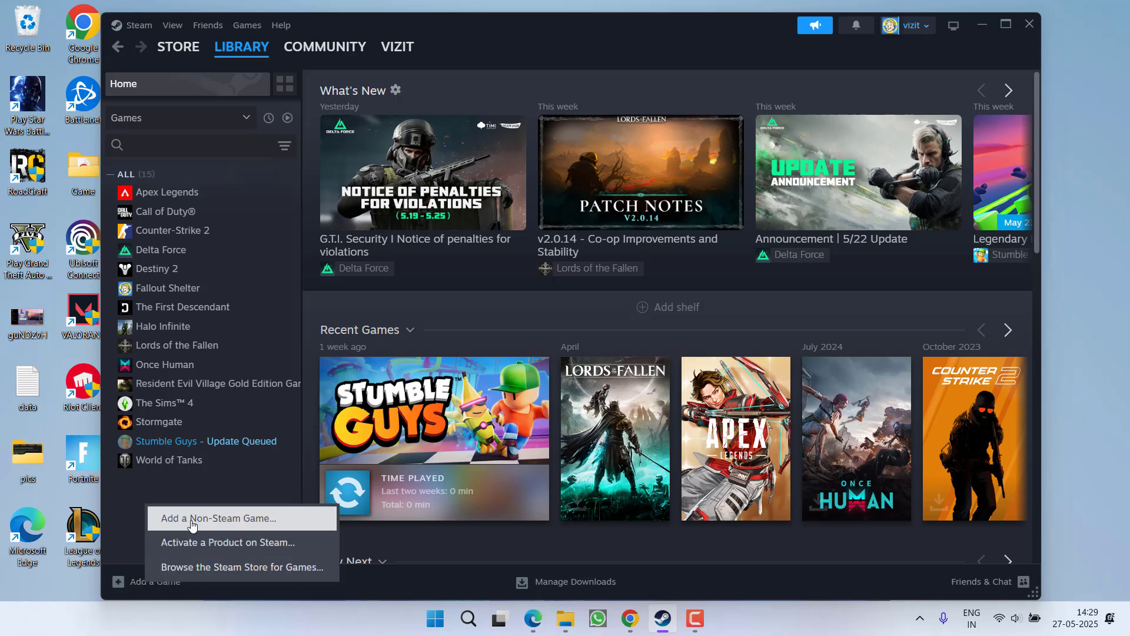
pyautogui.click(222, 519)
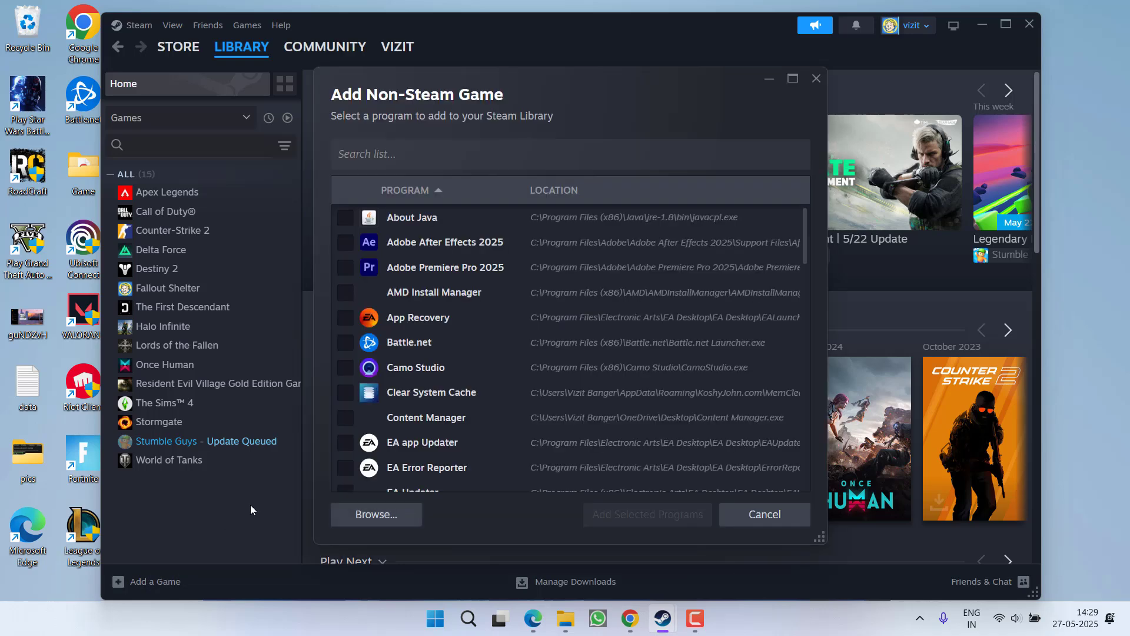
pyautogui.click(385, 514)
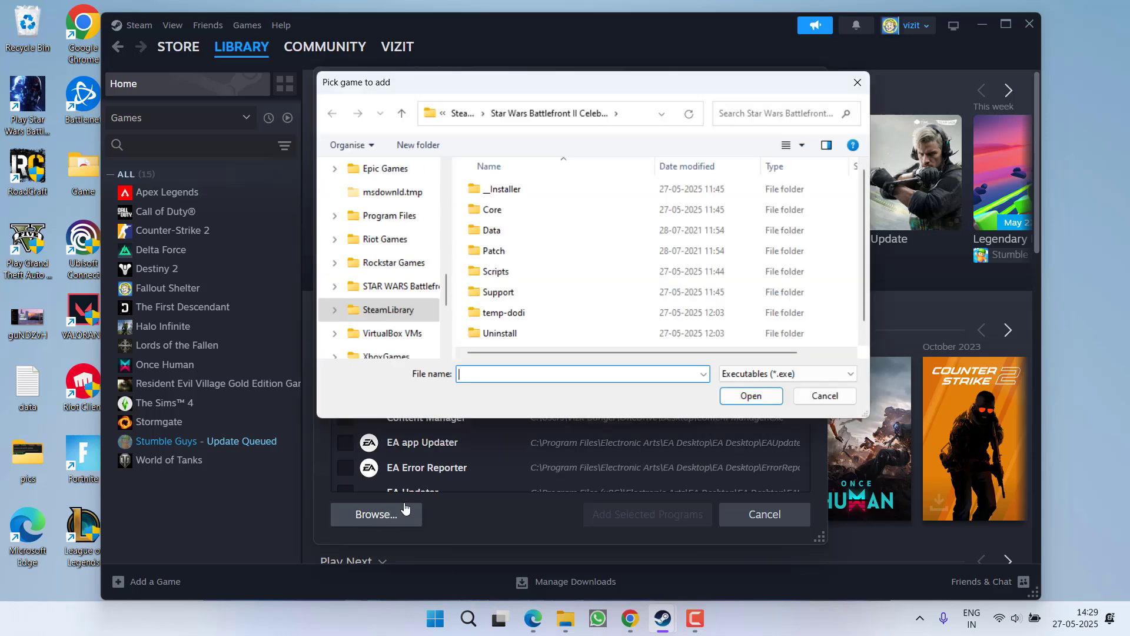
pyautogui.scroll(-1, 500, 259)
pyautogui.click(509, 340)
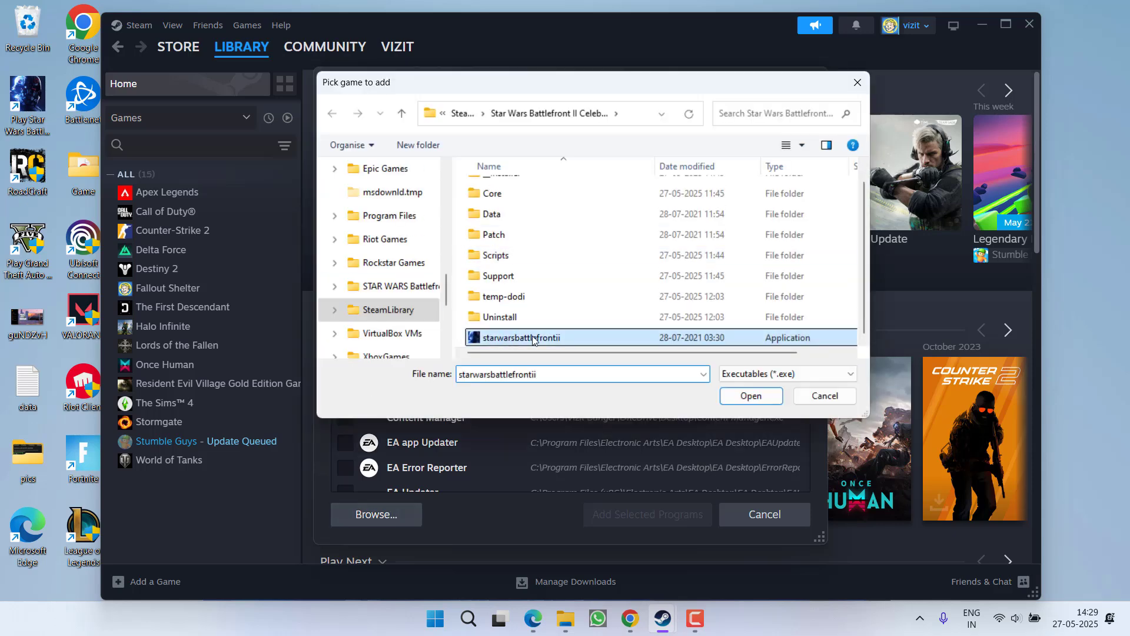
pyautogui.click(751, 399)
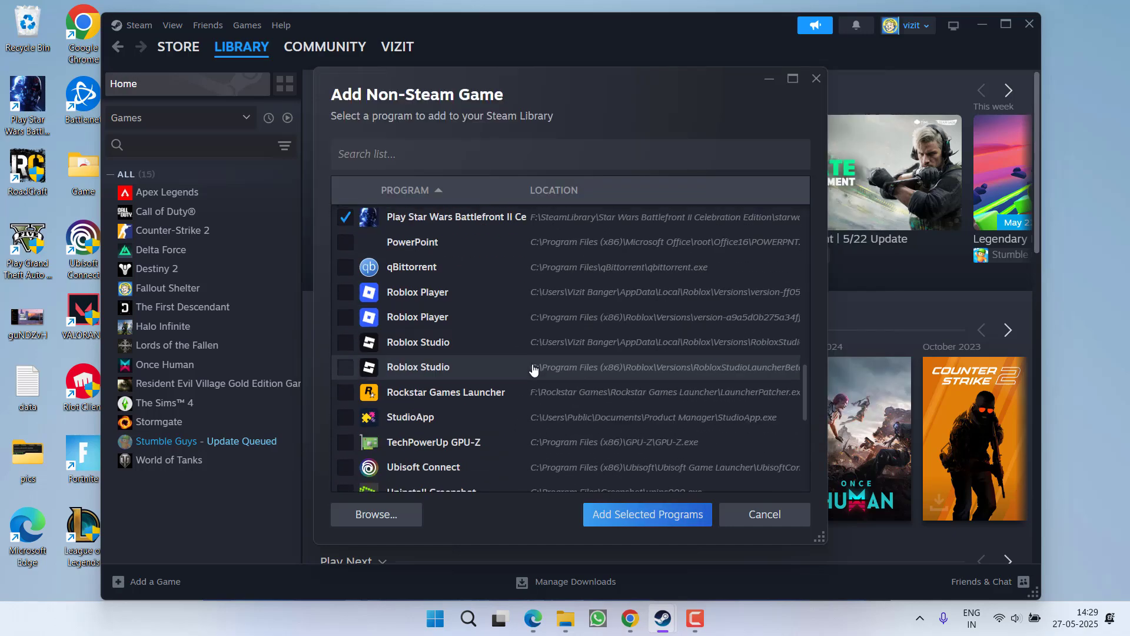
# - Add Play Star Wars Battlefront II to the library and give it launch option -dx11
pyautogui.click(648, 516)
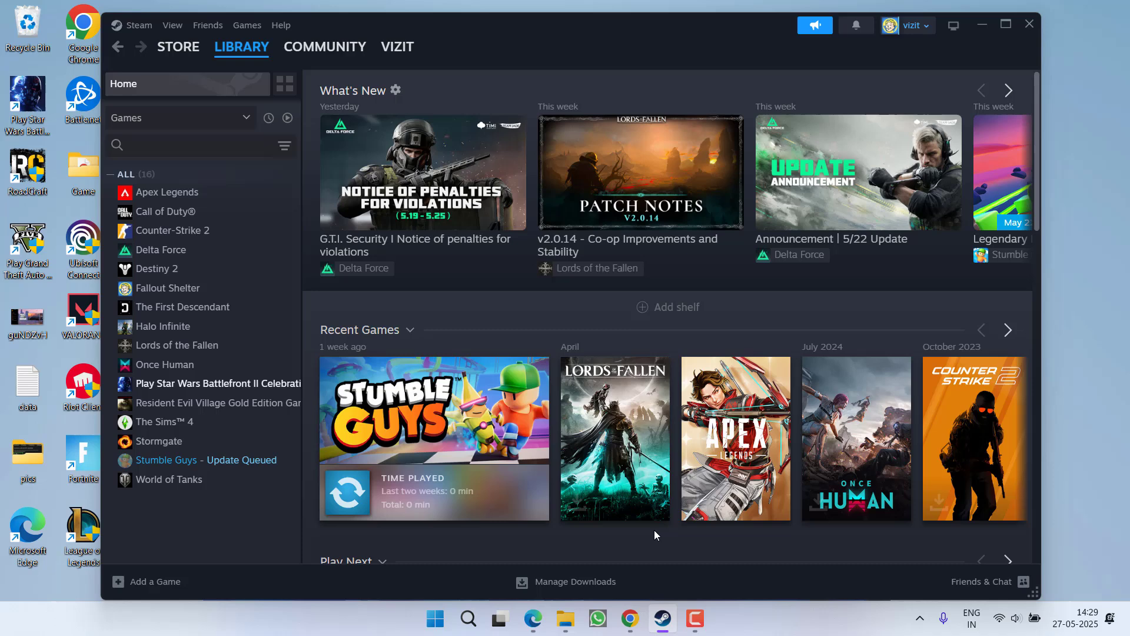
pyautogui.rightClick(179, 386)
pyautogui.click(218, 499)
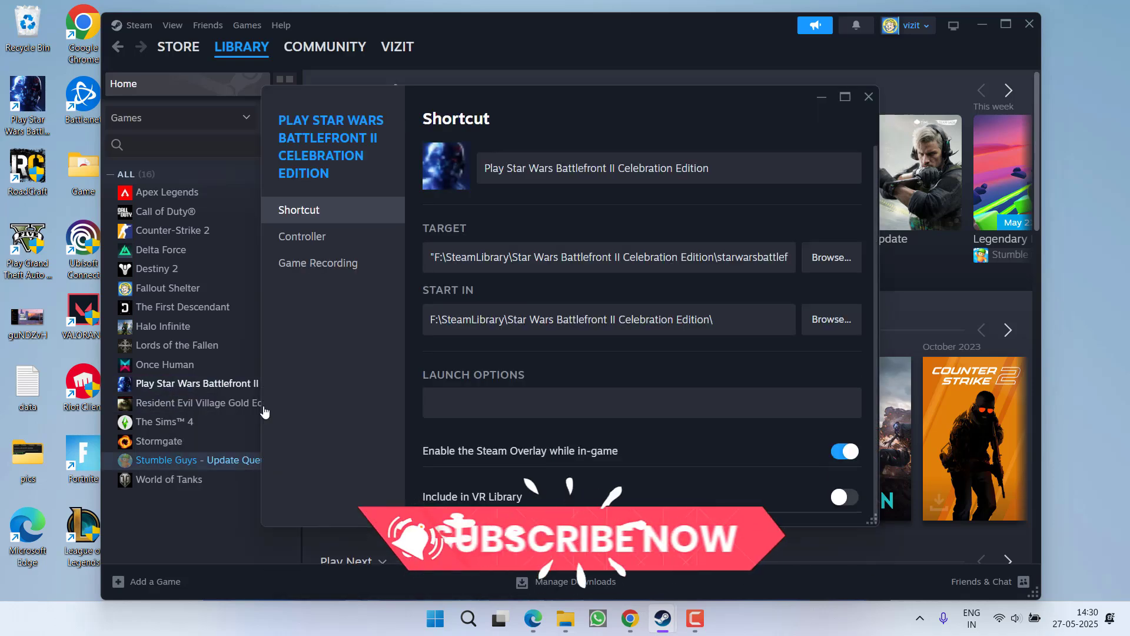
pyautogui.write('-dx11')
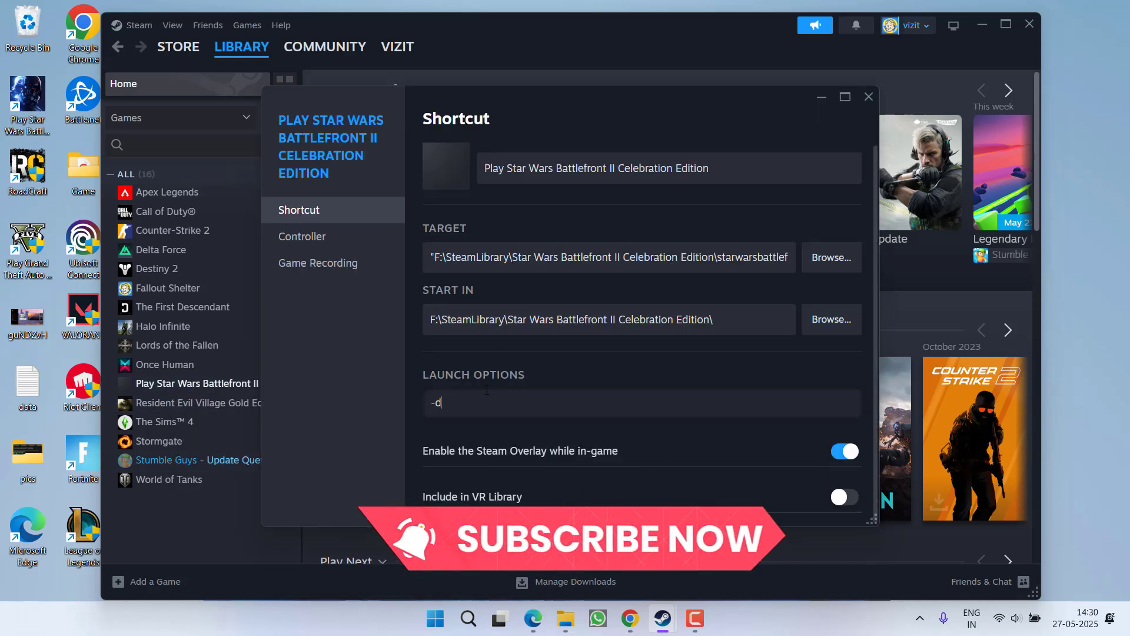
pyautogui.click(868, 97)
# - Minimise Steam, go to Documents\STAR WARS Battlefront II\settings, and choose Open with for BootOptions
pyautogui.click(981, 24)
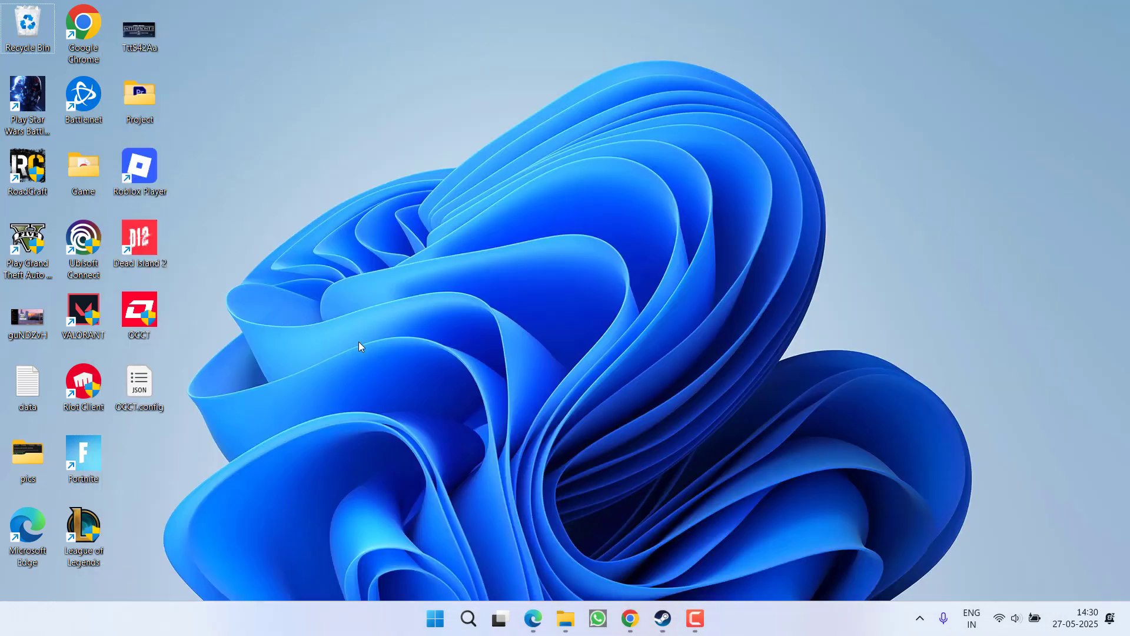
pyautogui.press('super+e')
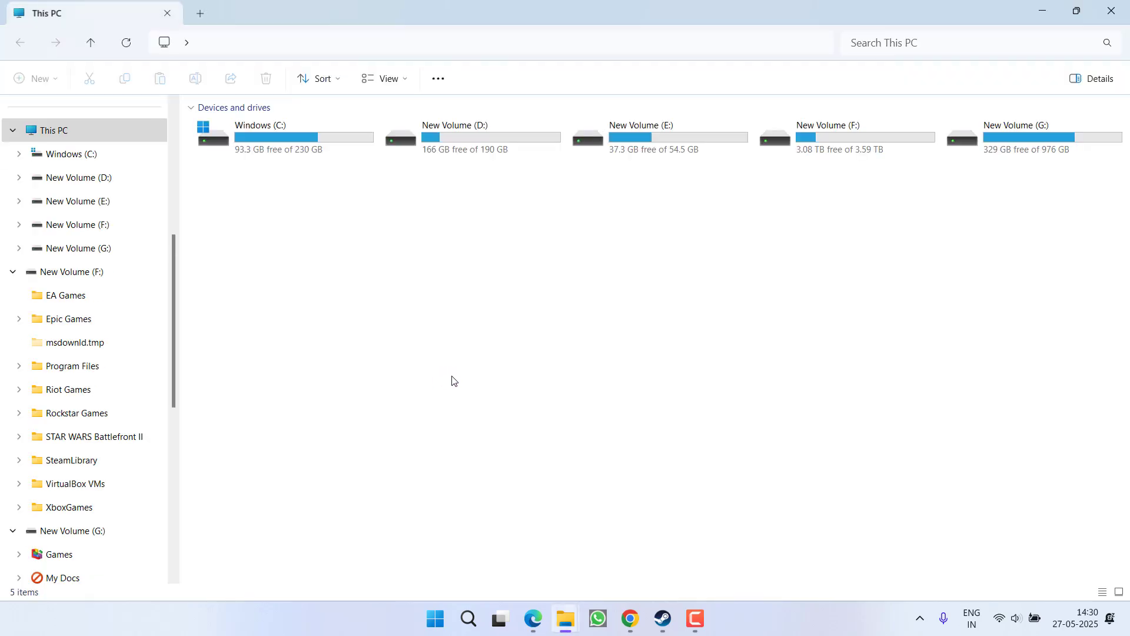
pyautogui.scroll(5, 55, 277)
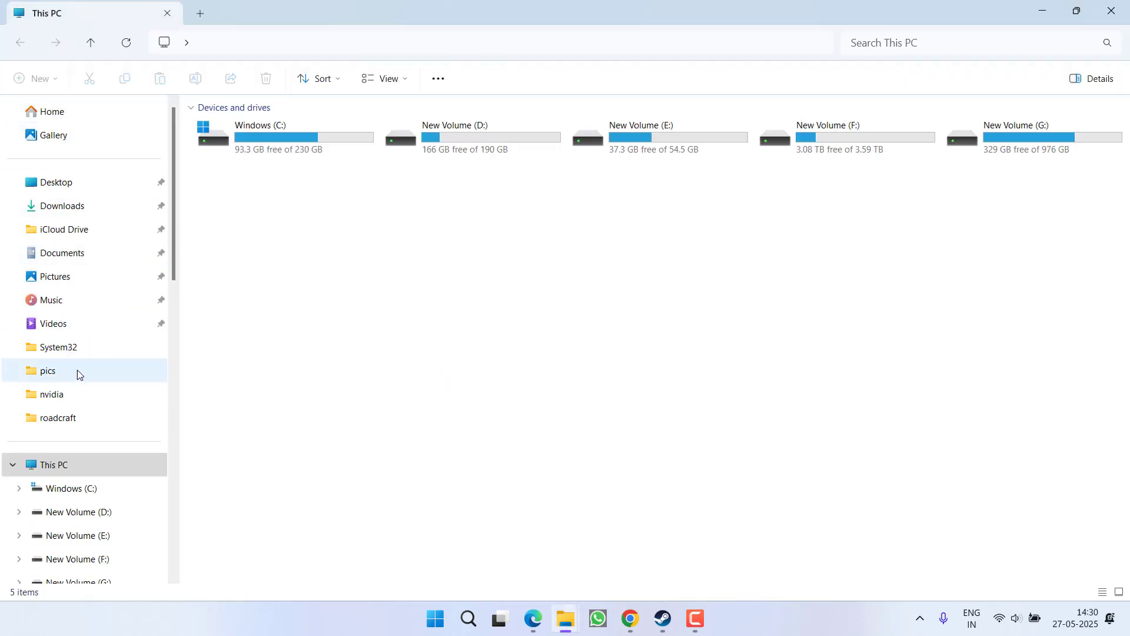
pyautogui.click(62, 252)
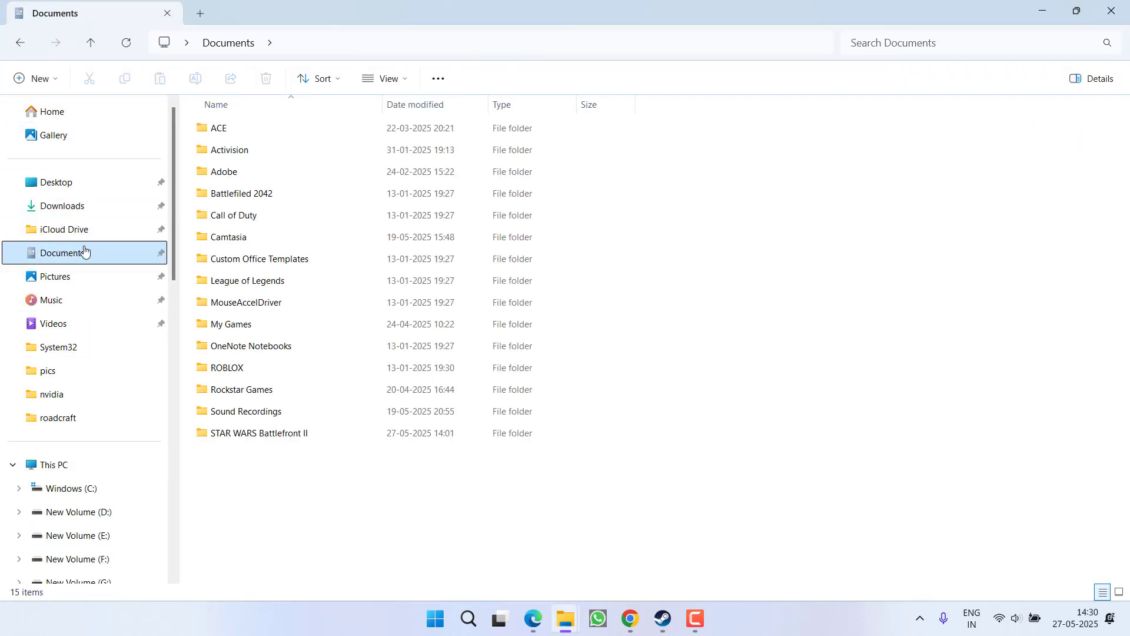
pyautogui.click(335, 435)
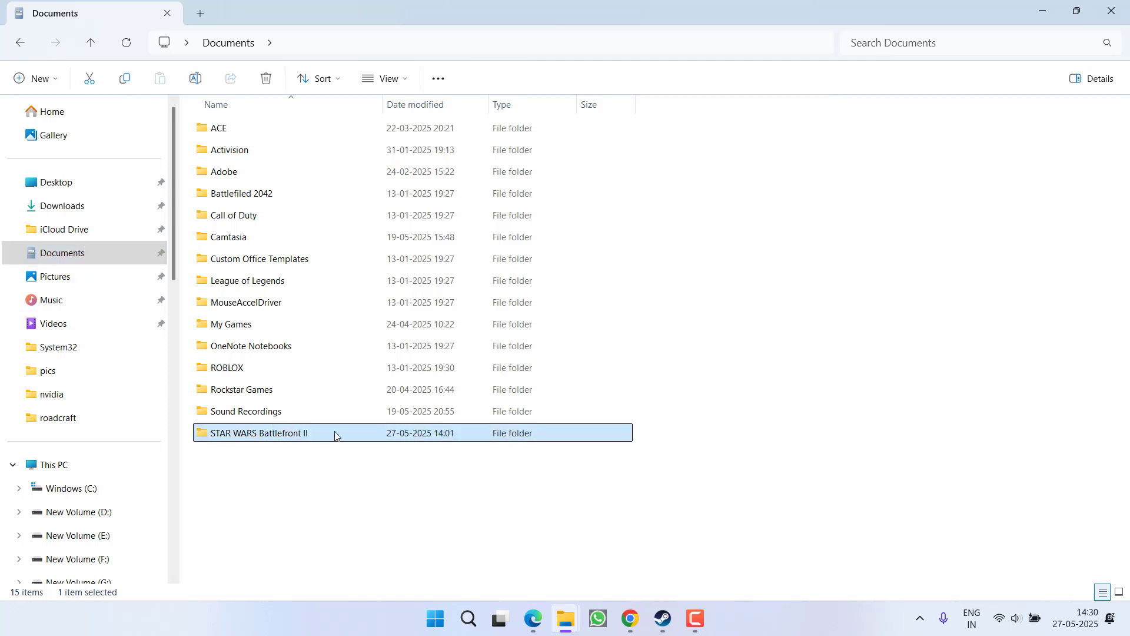
pyautogui.doubleClick(278, 440)
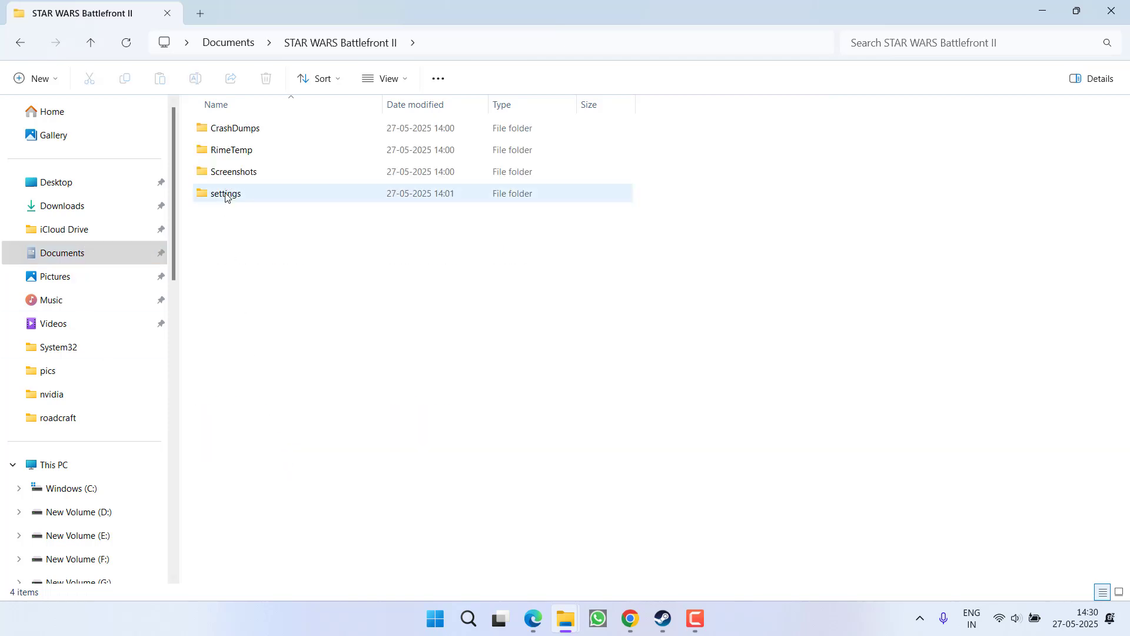
pyautogui.doubleClick(227, 194)
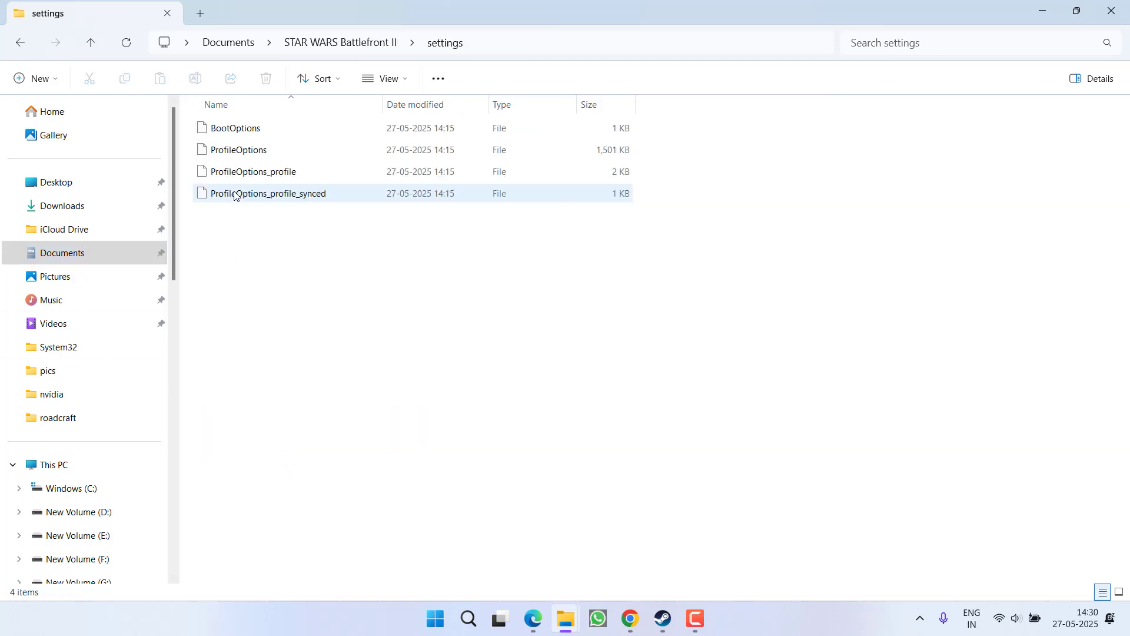
pyautogui.rightClick(229, 132)
pyautogui.click(294, 184)
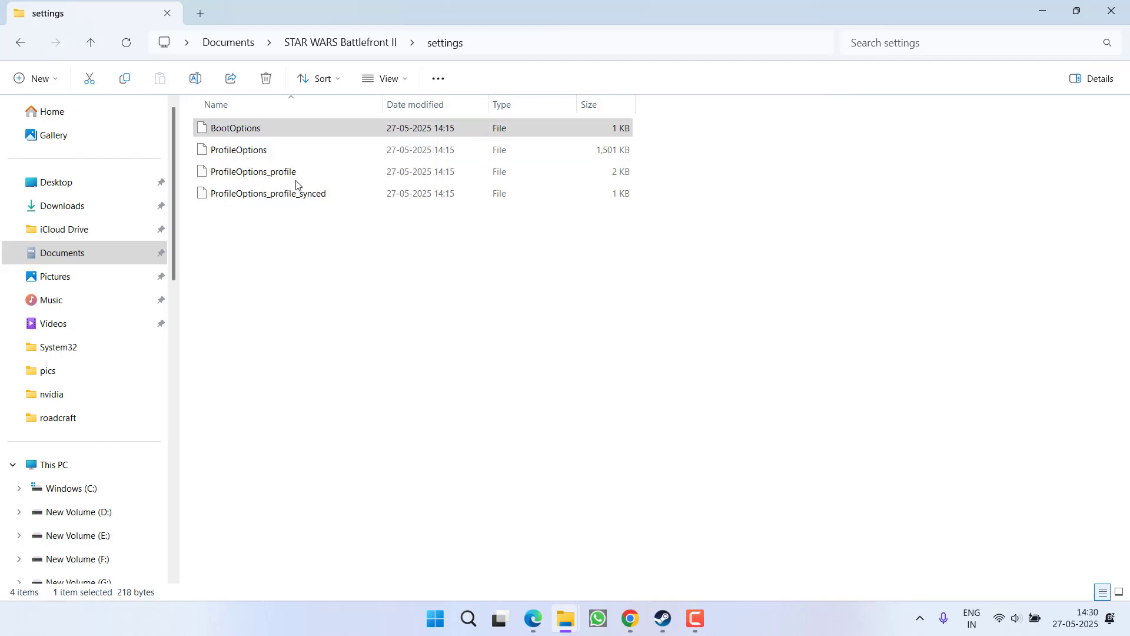
# - Open BootOptions in Notepad, change FullscreenScreen to 1 and WindowBordersEnable to 0, and save
pyautogui.doubleClick(465, 233)
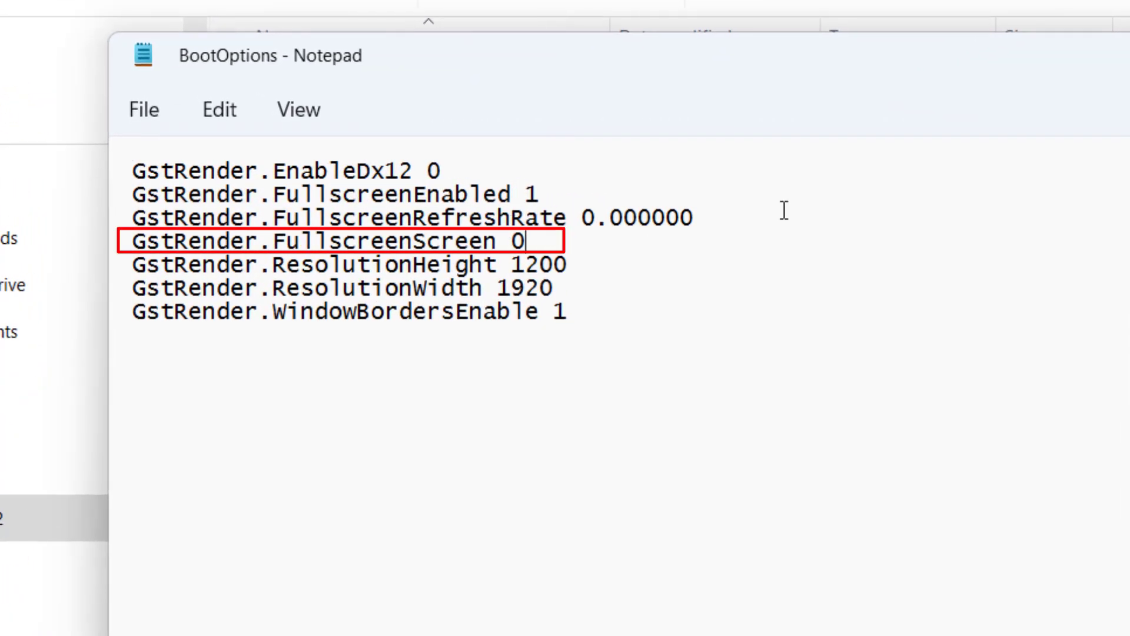
pyautogui.press('BackSpace')
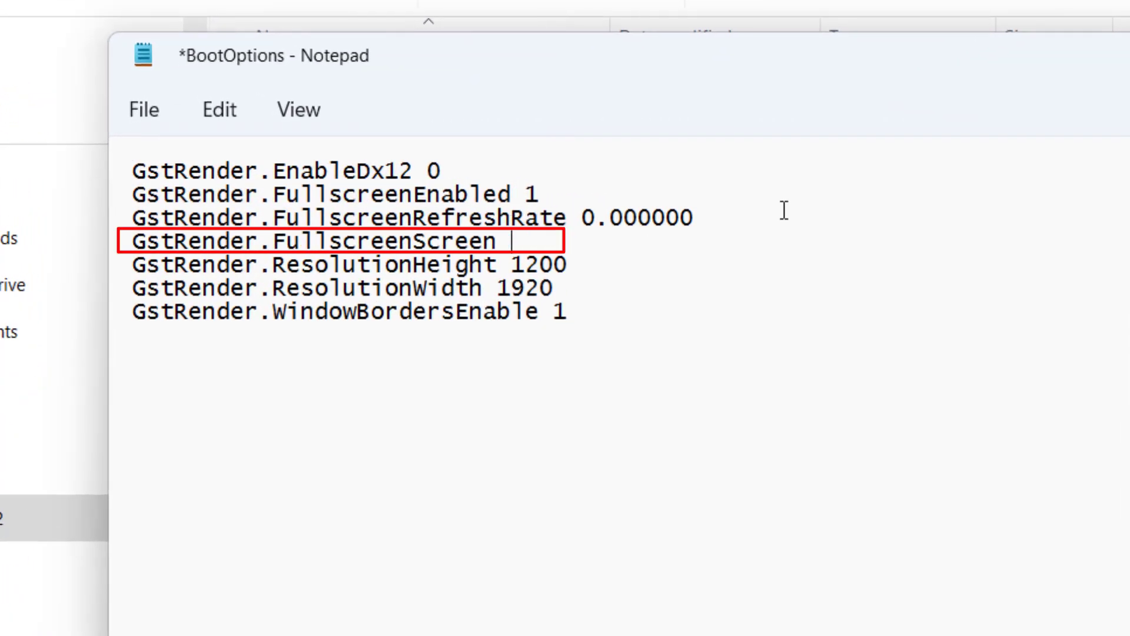
pyautogui.write('1')
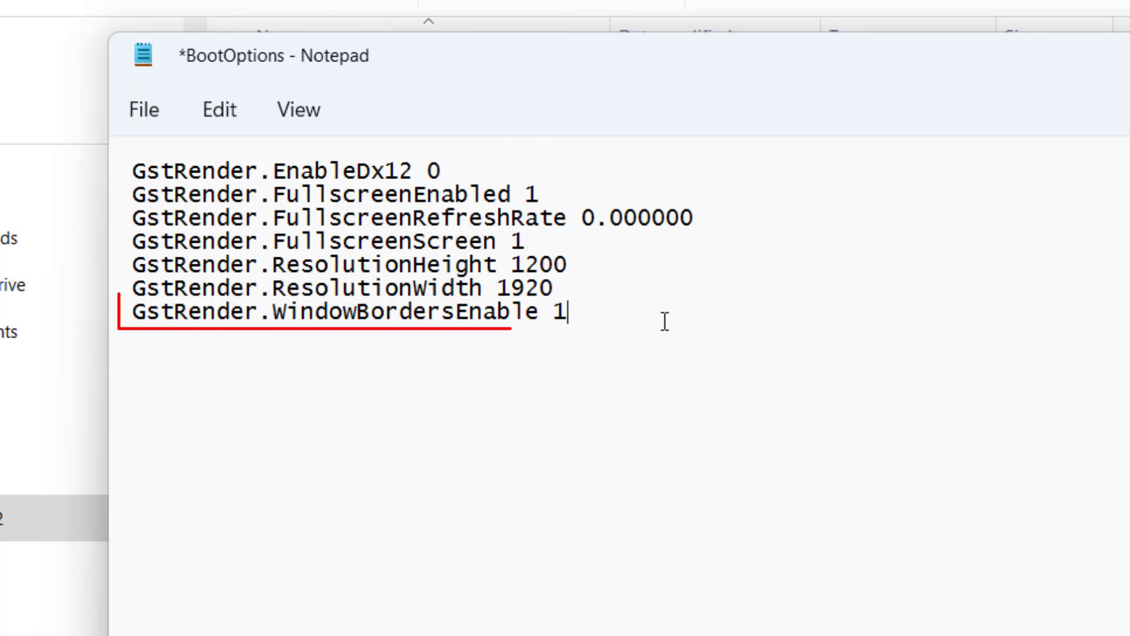
pyautogui.press('BackSpace')
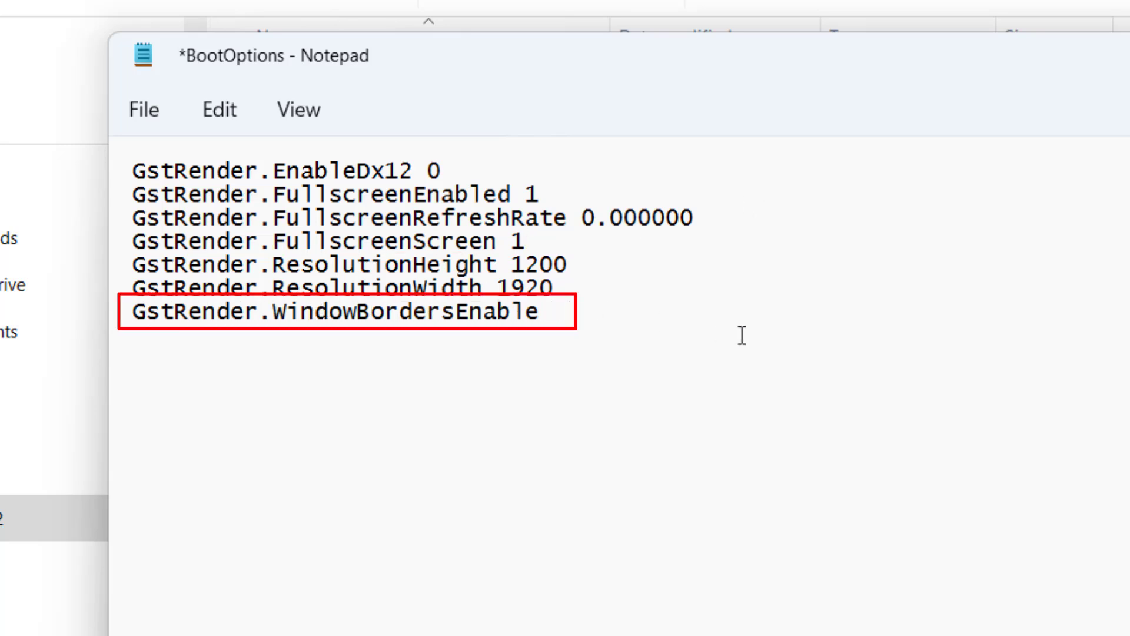
pyautogui.write('0')
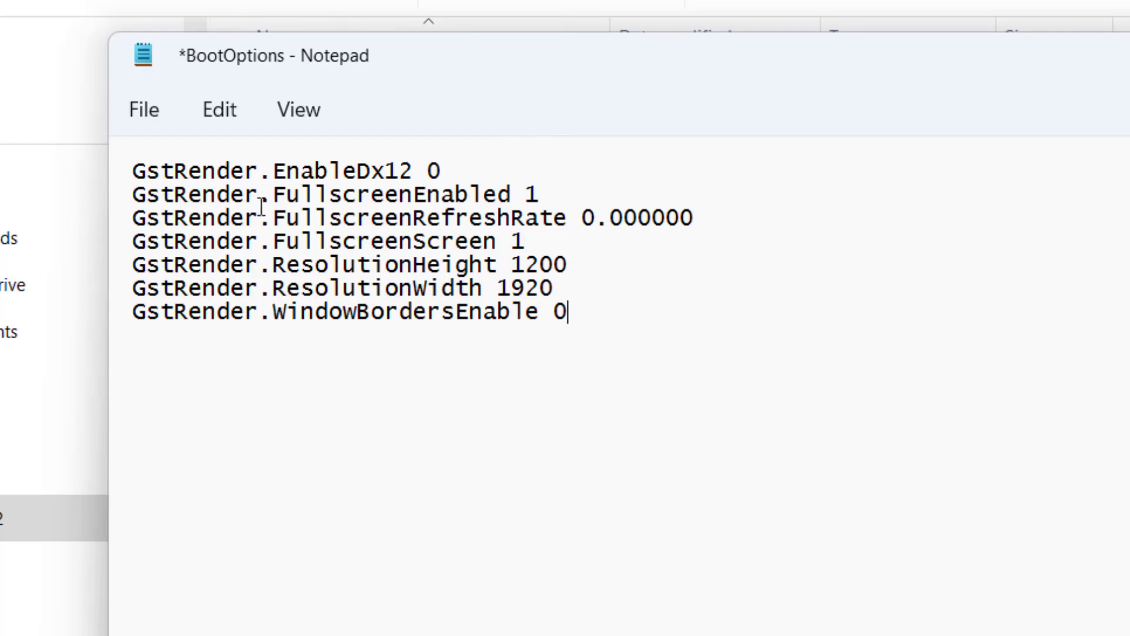
pyautogui.click(141, 112)
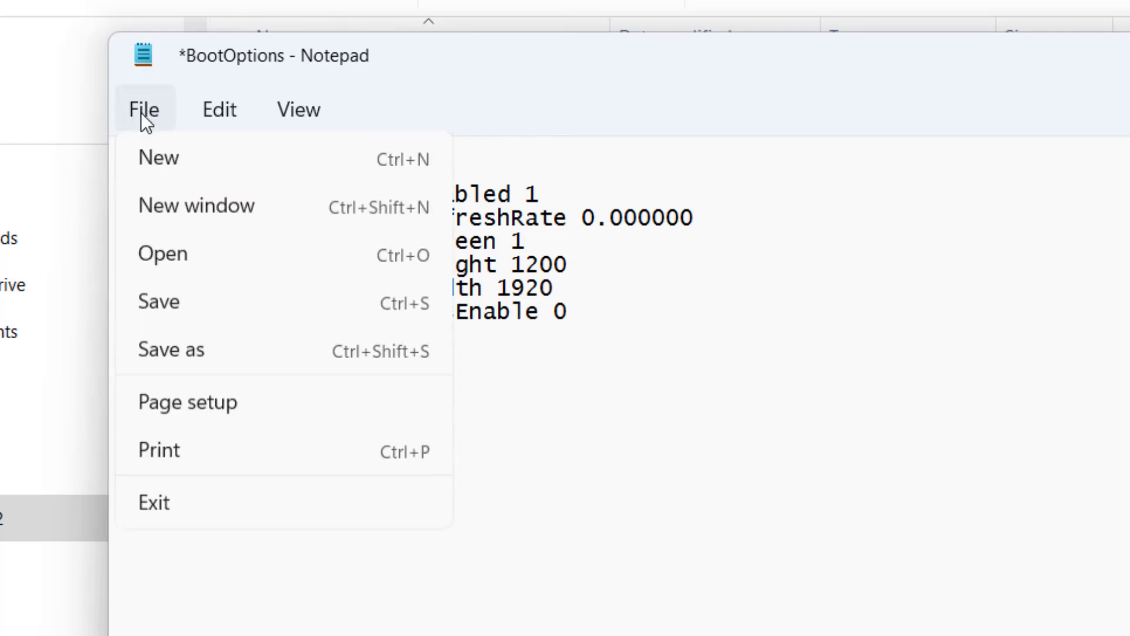
pyautogui.click(203, 302)
# - Open ProfileOptions_profile from the settings folder in Notepad
pyautogui.click(968, 110)
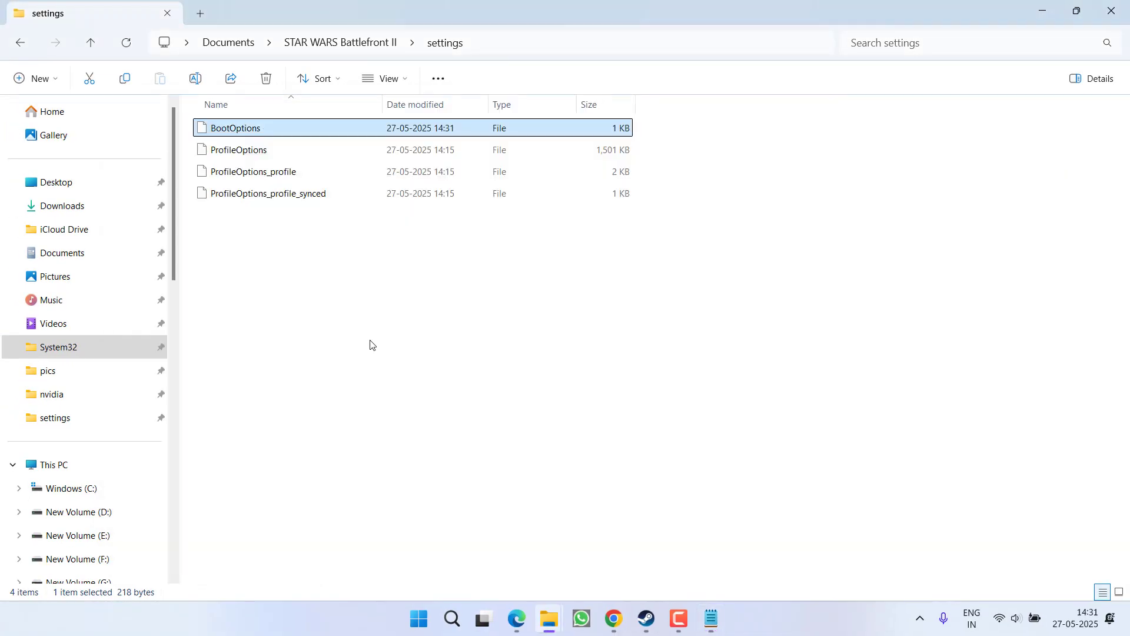
pyautogui.click(218, 177)
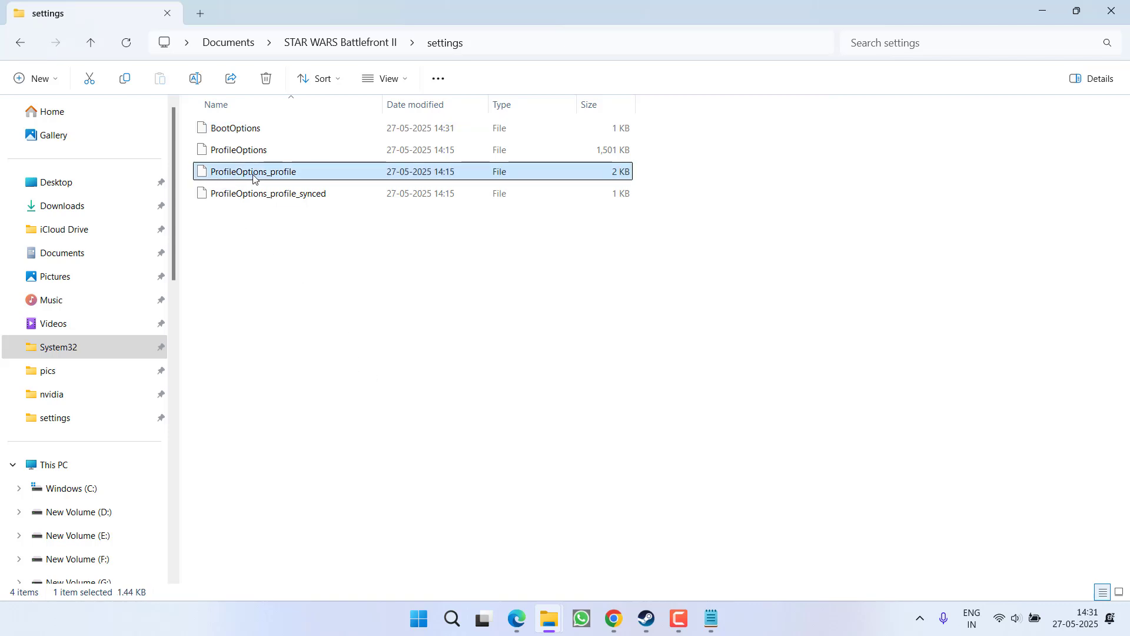
pyautogui.rightClick(249, 175)
pyautogui.click(312, 226)
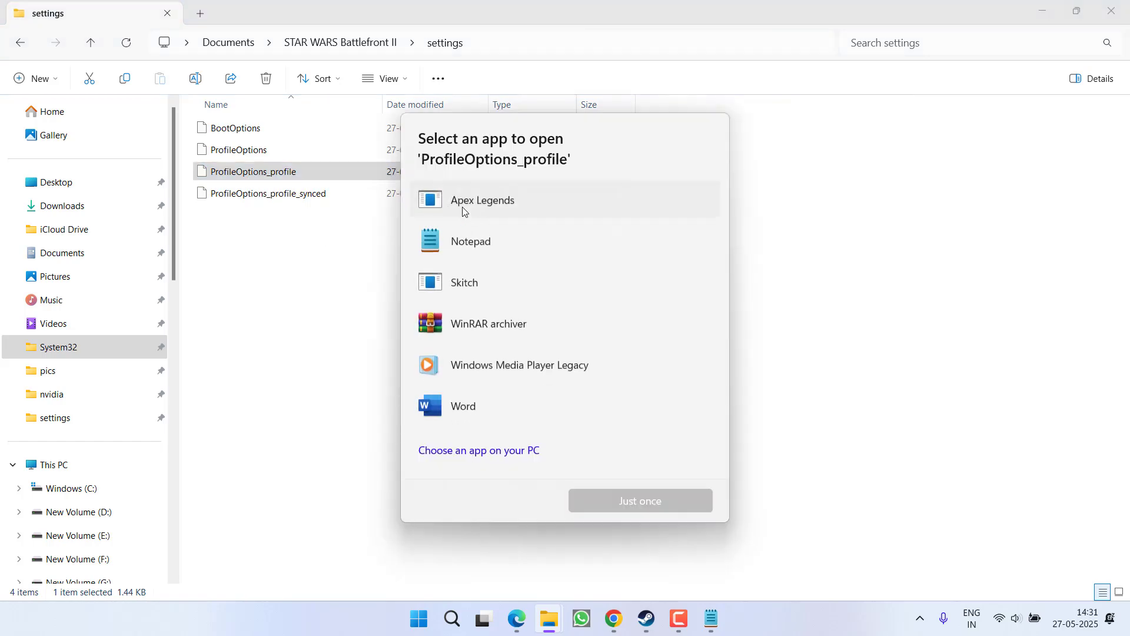
pyautogui.doubleClick(473, 242)
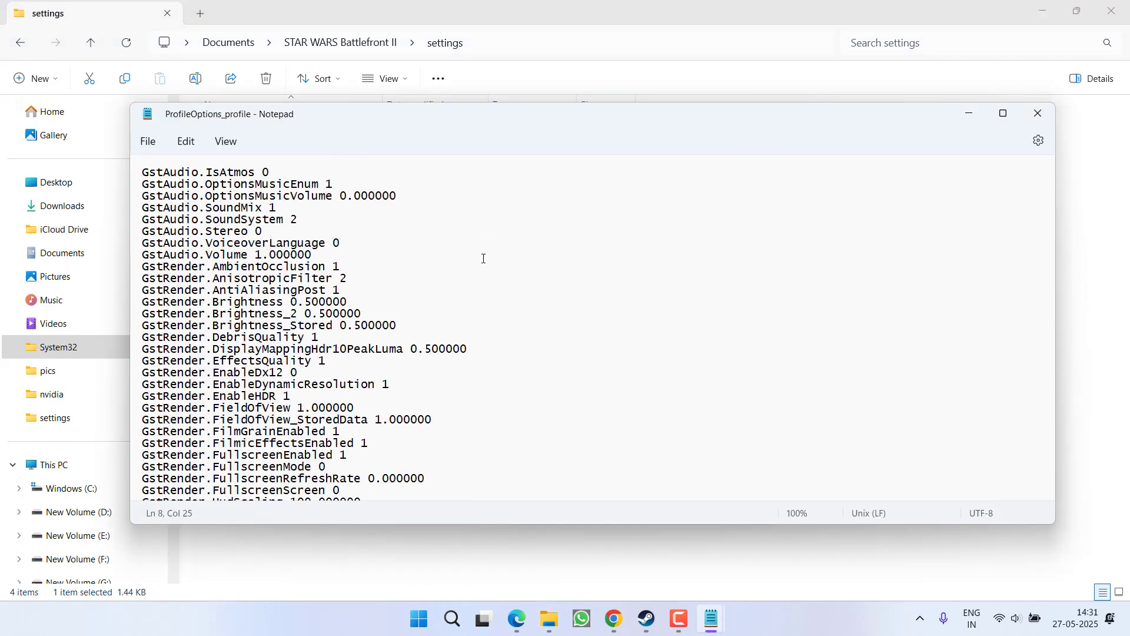
# - Find WindowBordersEnable in ProfileOptions_profile and change its value from 1 to 0
pyautogui.hotkey('ctrl', 'f')
pyautogui.write('border')
pyautogui.press('Return')
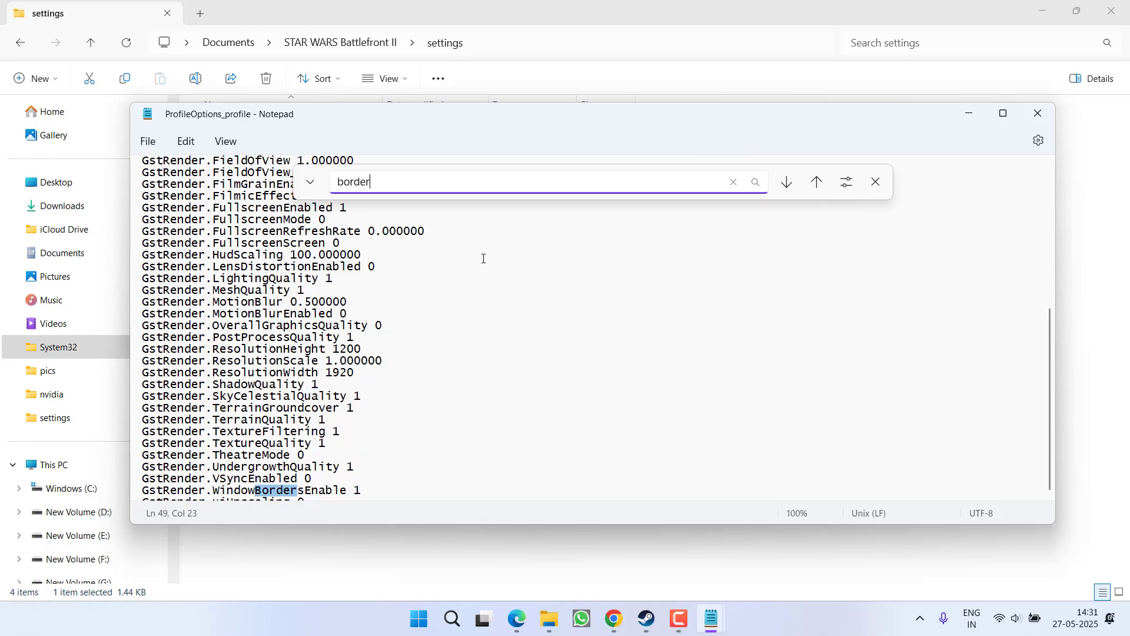
pyautogui.scroll(-1, 412, 369)
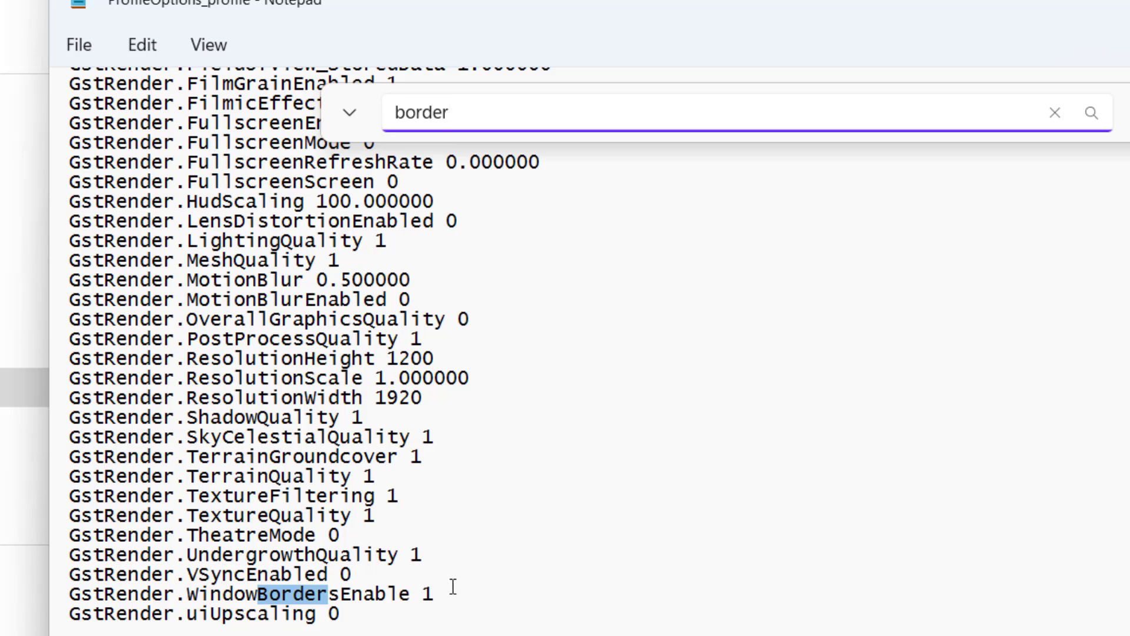
pyautogui.click(453, 586)
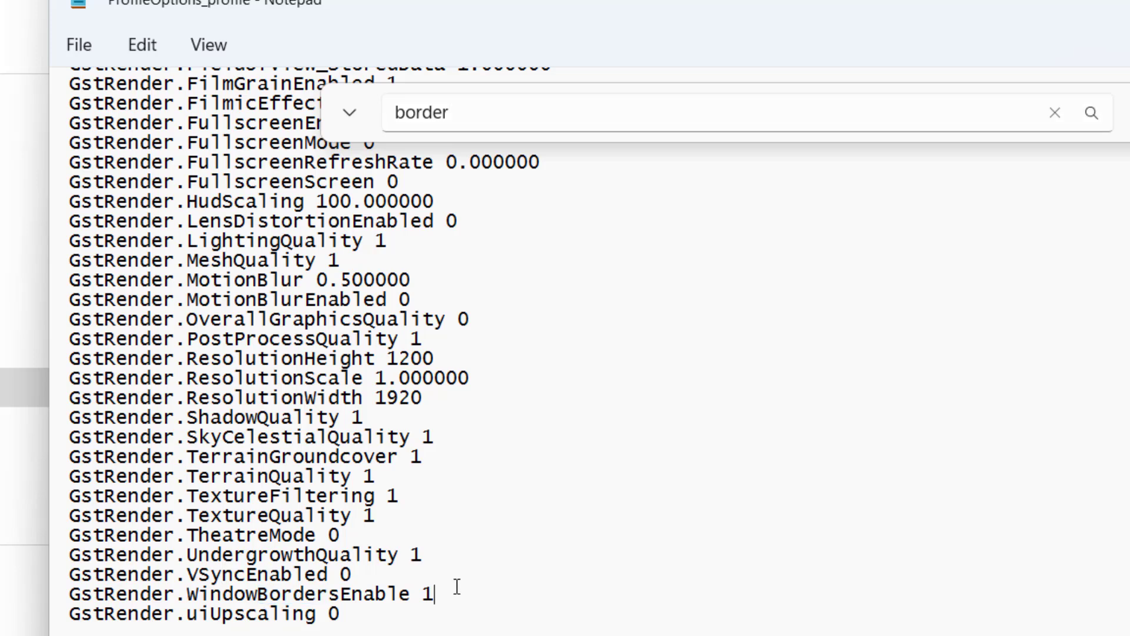
pyautogui.press('BackSpace')
pyautogui.write('0')
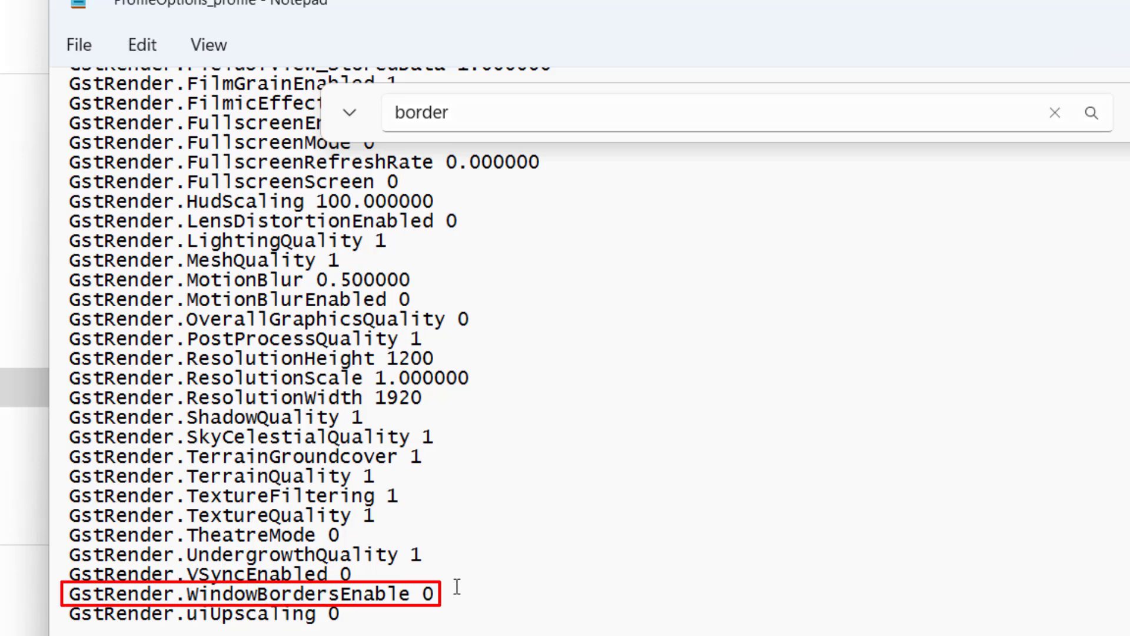
pyautogui.press('Escape')
# - Set FullscreenMode to 1, save ProfileOptions_profile, and minimise Notepad
pyautogui.click(393, 143)
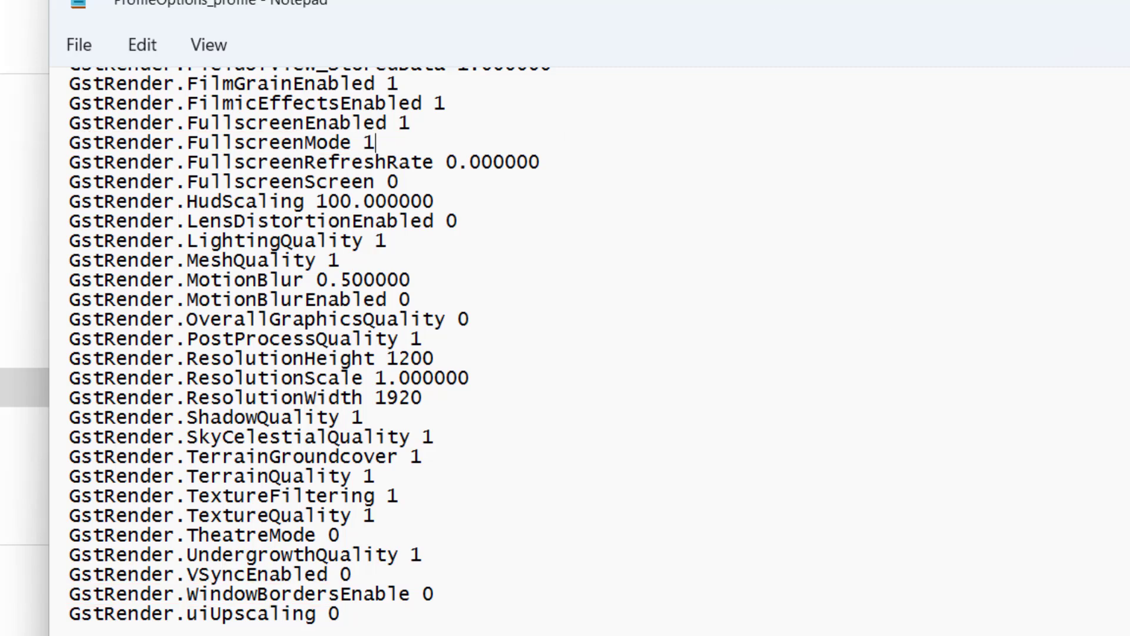
pyautogui.click(86, 42)
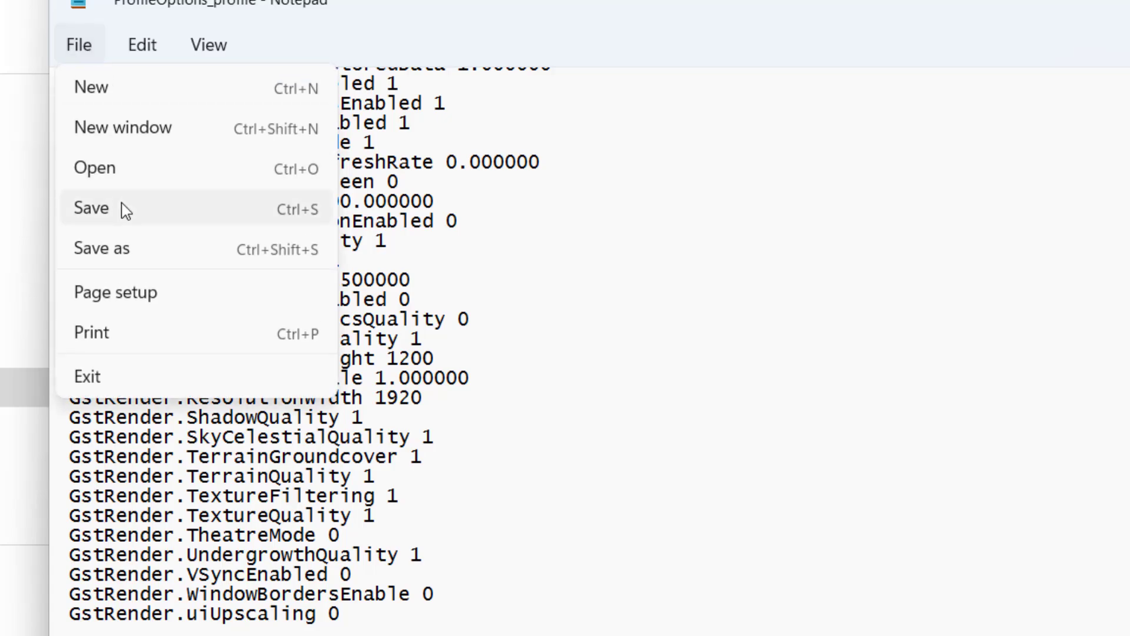
pyautogui.click(121, 209)
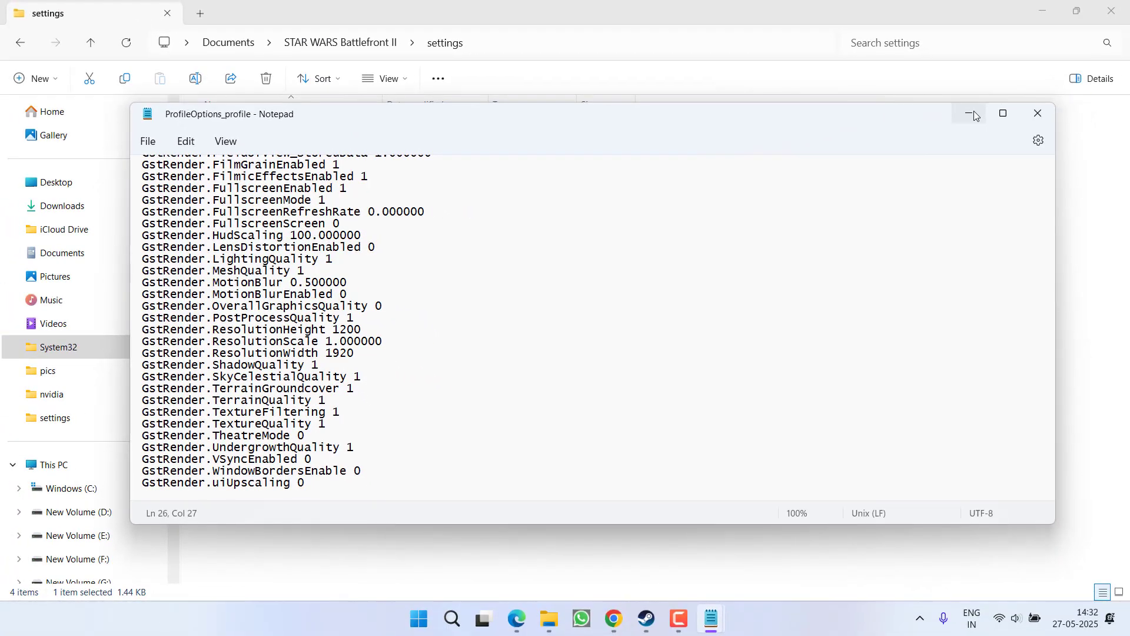
pyautogui.click(968, 113)
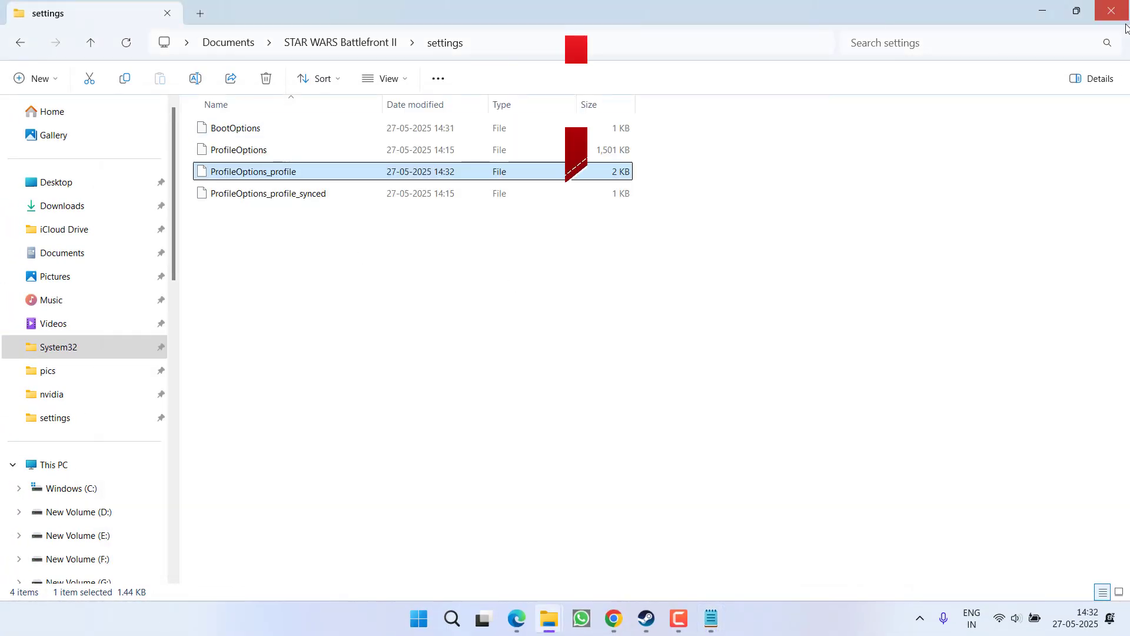
# - Hide File Explorer with Win+D to reveal the Windows desktop
pyautogui.press('super+d')
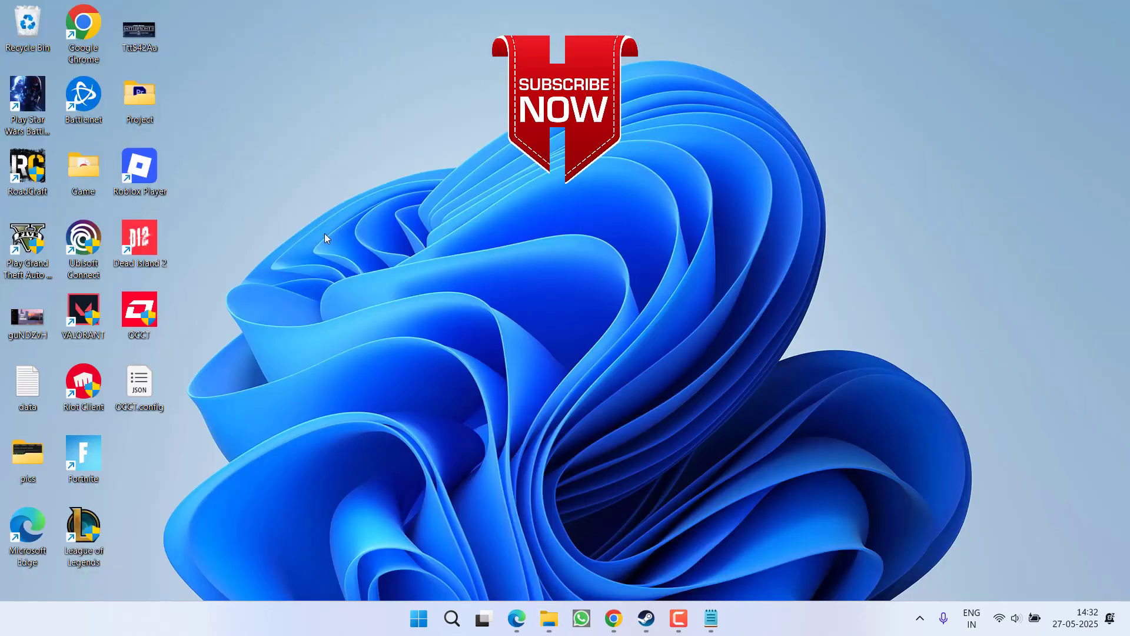